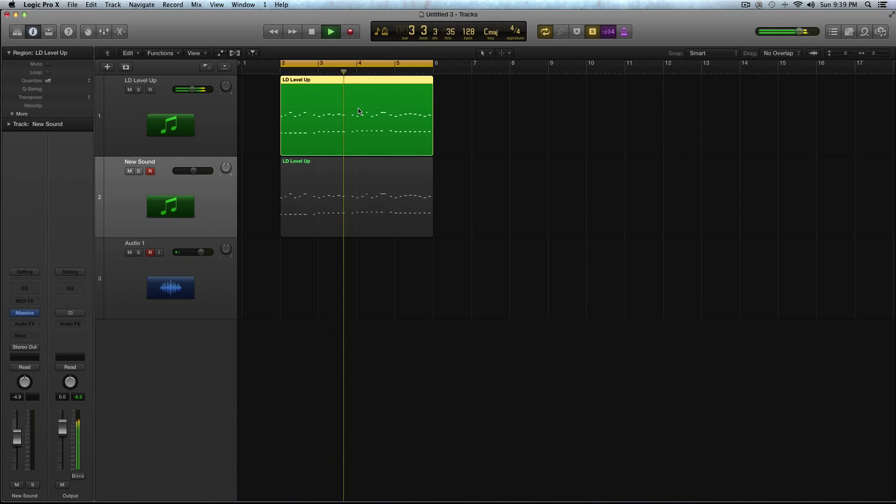
Stop playback, mute the LD Level Up track, and select the New Sound track
scroll(358, 108, "up", 2)
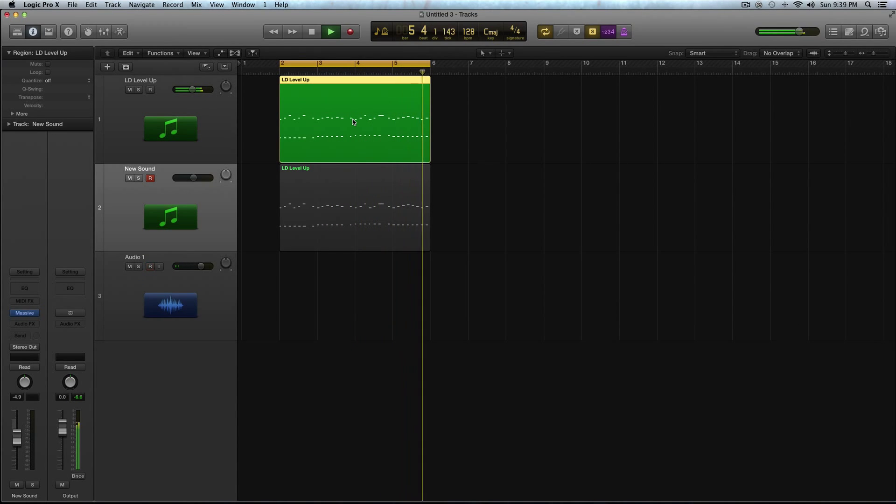
key("space")
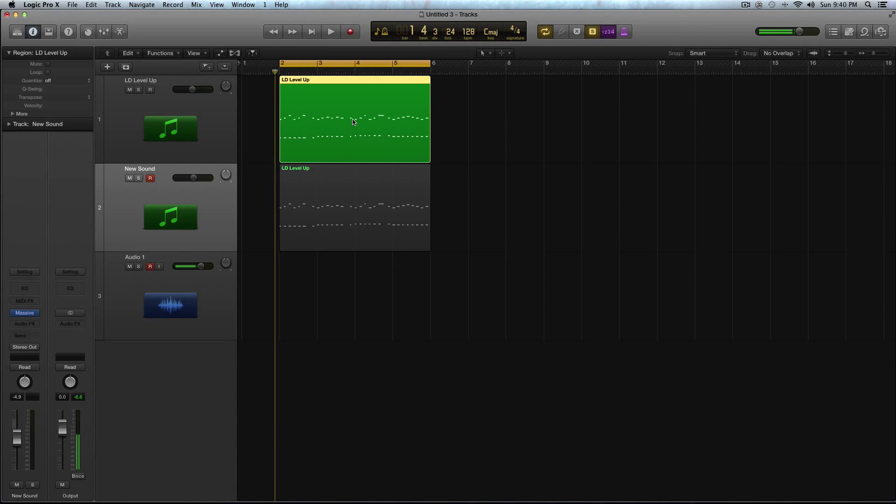
left_click(217, 152)
left_click(161, 166)
left_click(130, 132)
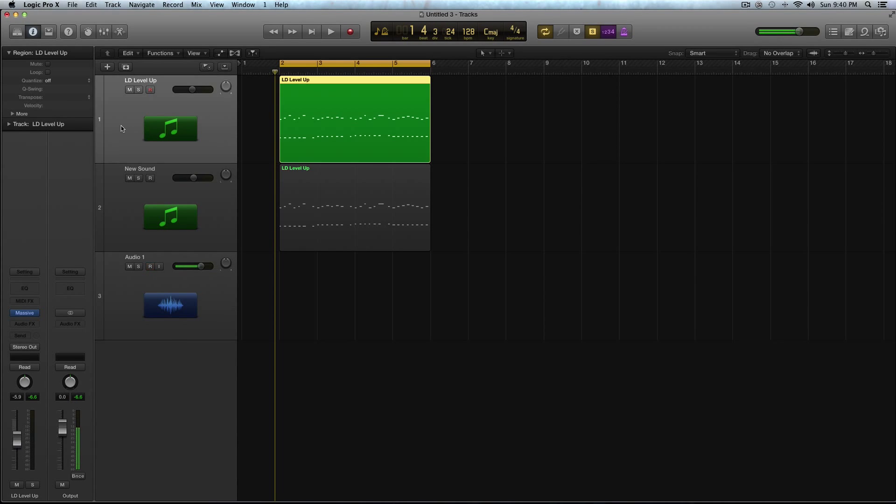
left_click(130, 90)
left_click(132, 188)
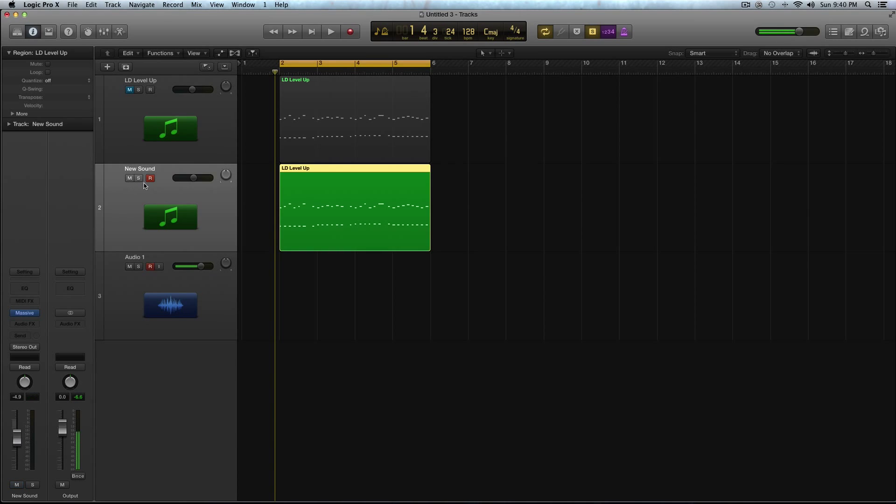
Open Massive on New Sound, set OSC1 to Bend -/+ mode, and adjust its filter balance
key("space")
key("space")
left_click(25, 312)
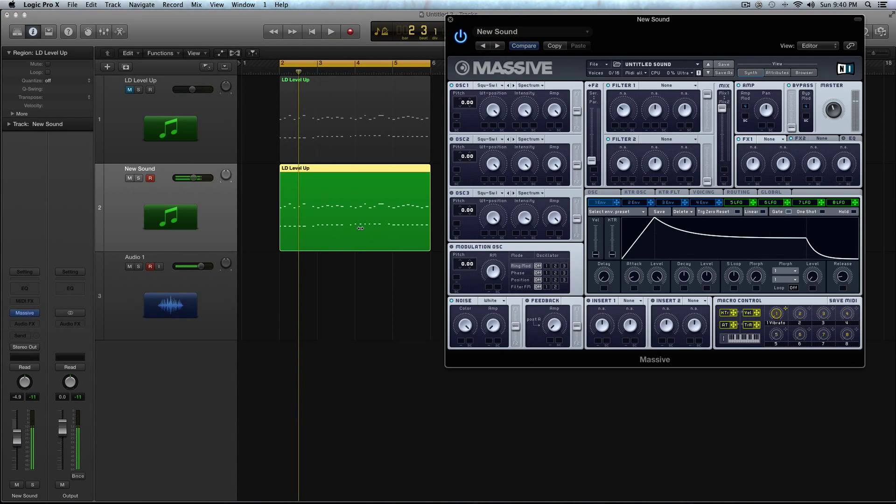
left_click_drag(465, 21, 294, 82)
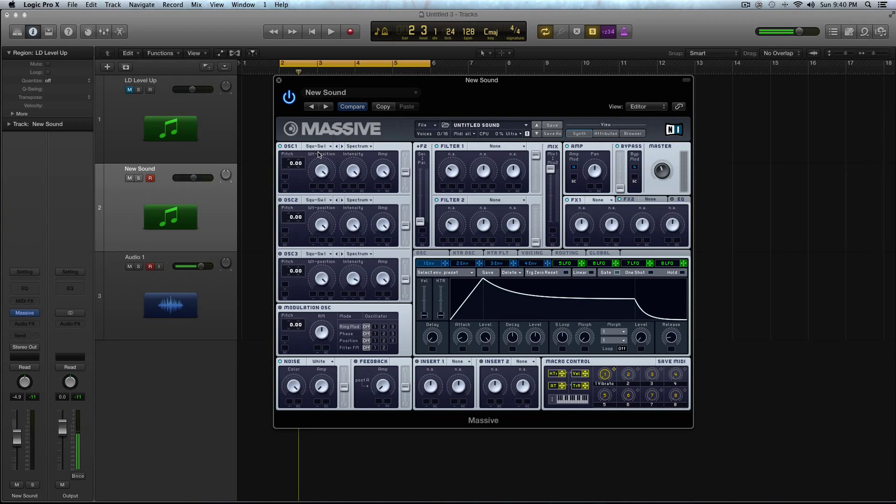
left_click(356, 146)
left_click(358, 156)
left_click_drag(404, 192, 406, 168)
mouse_move(406, 169)
left_mouse_down()
mouse_move(406, 161)
mouse_move(407, 175)
left_mouse_up()
Give OSC2 the Square-Saw II wavetable with a lower level and adjusted filter balance
left_click(329, 201)
left_click(356, 215)
left_click_drag(380, 224, 385, 289)
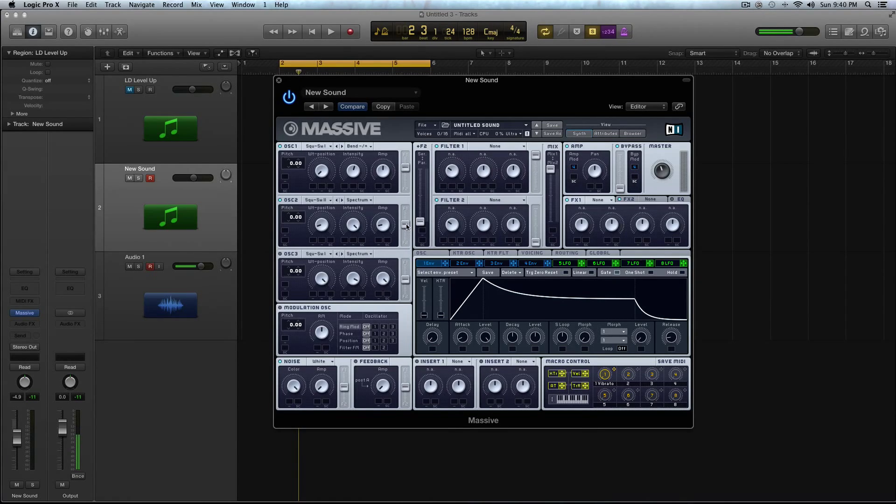
left_click_drag(406, 227, 408, 223)
Load the VA-PWM wavetable into OSC3 and adjust its filter balance
left_click(312, 257)
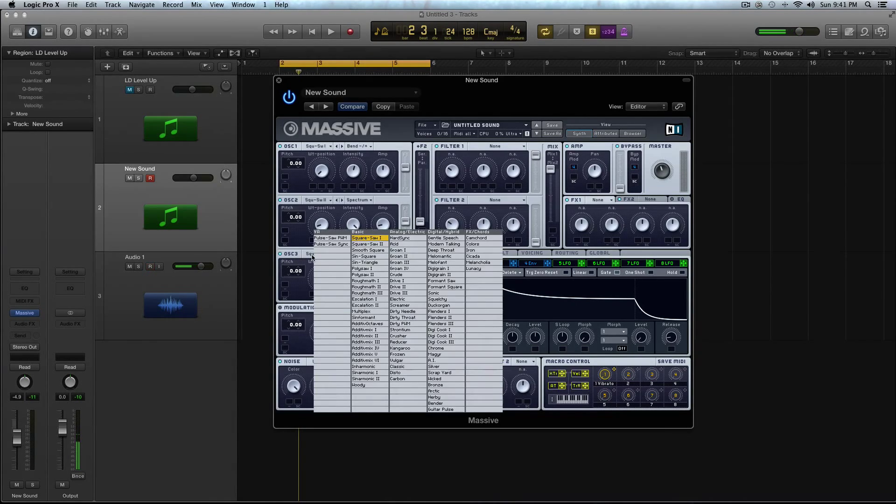
left_click(339, 239)
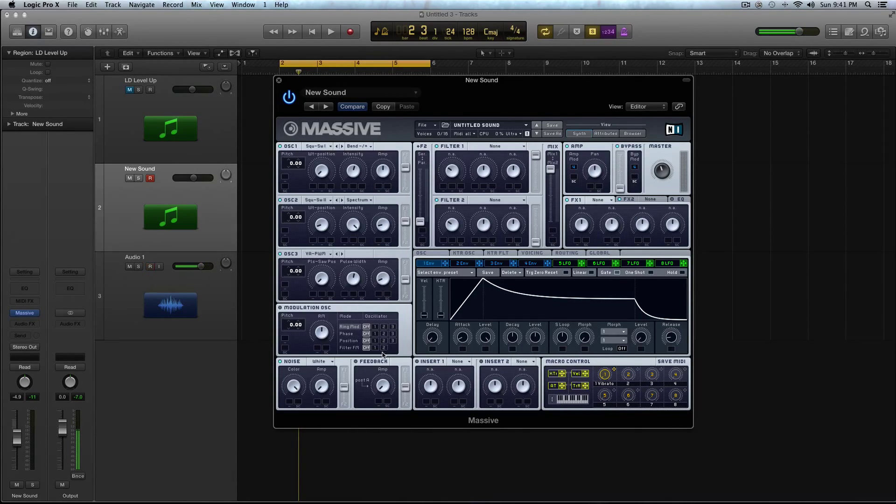
left_click_drag(408, 280, 408, 276)
Tune OSC1, OSC2 and OSC3 to pitches 0.07, 24.00 and -0.19, then audition
left_click_drag(299, 164, 301, 157)
left_click_drag(291, 219, 294, 198)
mouse_move(301, 273)
left_mouse_down()
mouse_move(303, 302)
mouse_move(304, 290)
left_mouse_up()
key("space")
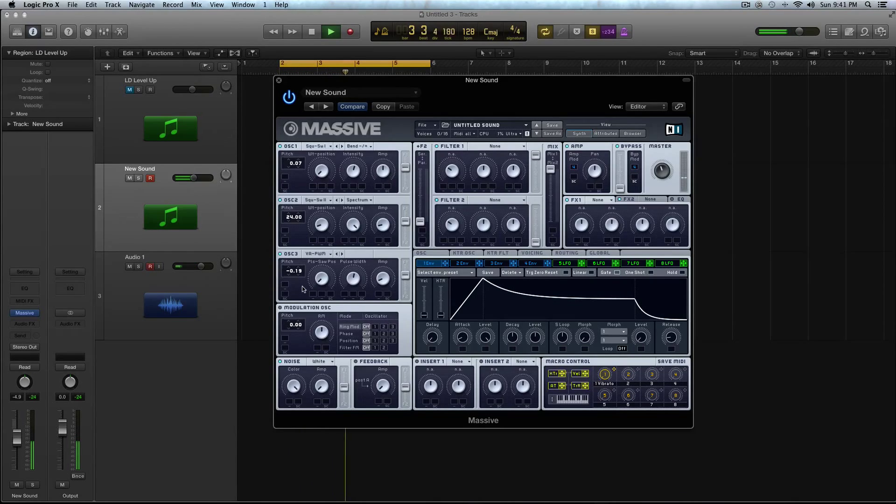
key("space")
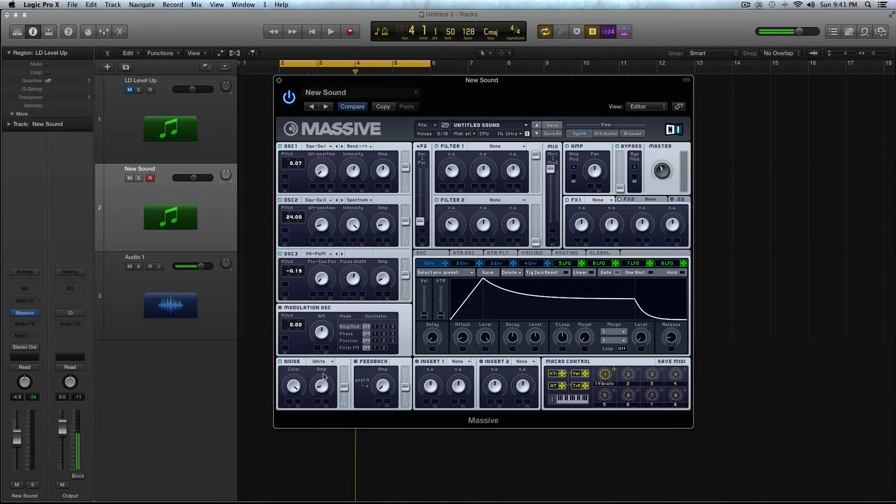
Raise the noise level while the part plays, then stop playback
key("space")
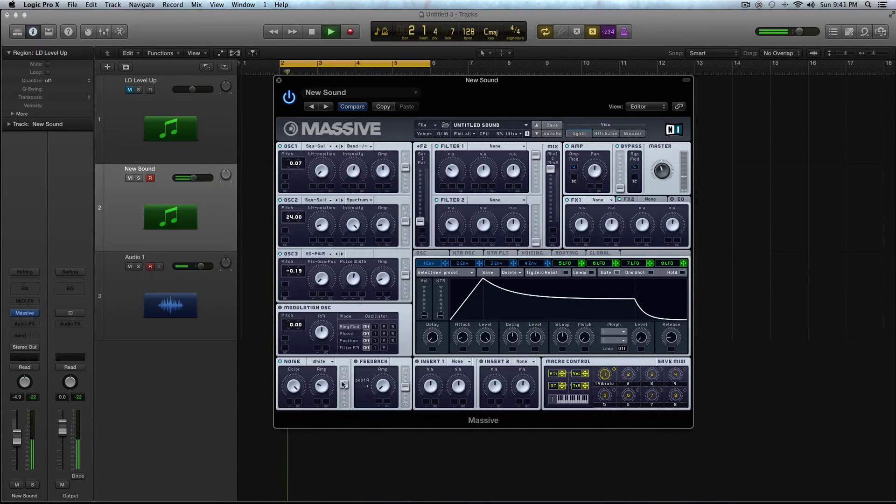
left_click_drag(344, 387, 344, 370)
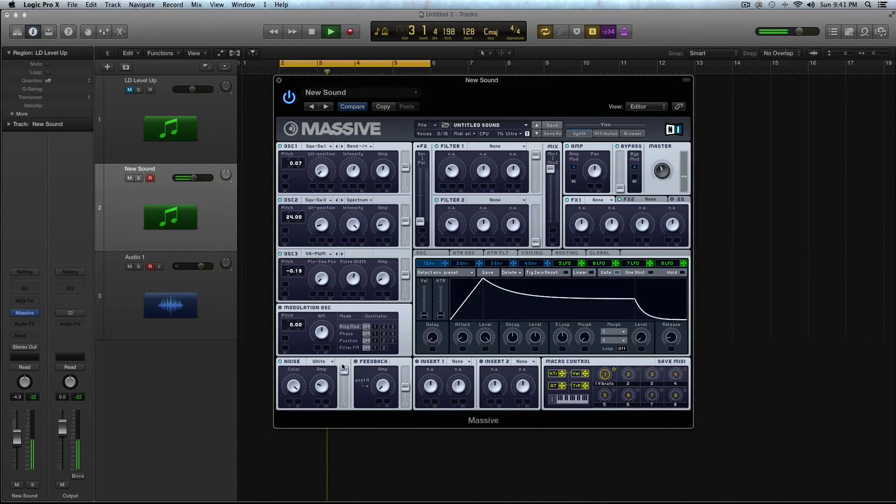
key("space")
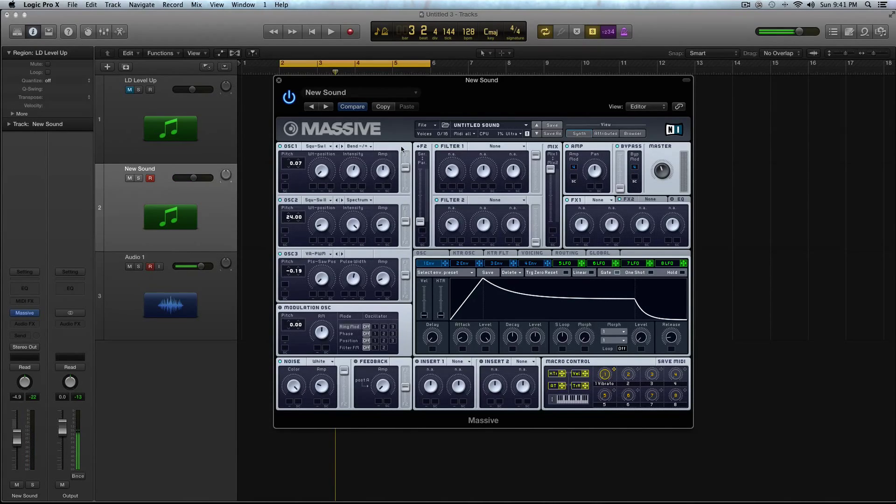
Change the filter chaining and set Filter 1 to Lowpass 2 and Filter 2 to Lowpass 4
left_click_drag(419, 222, 420, 169)
left_click(497, 148)
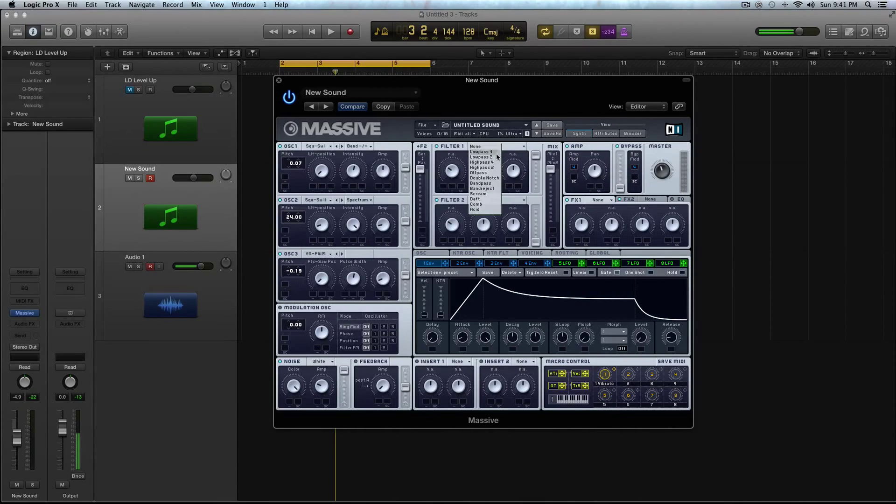
left_click(496, 158)
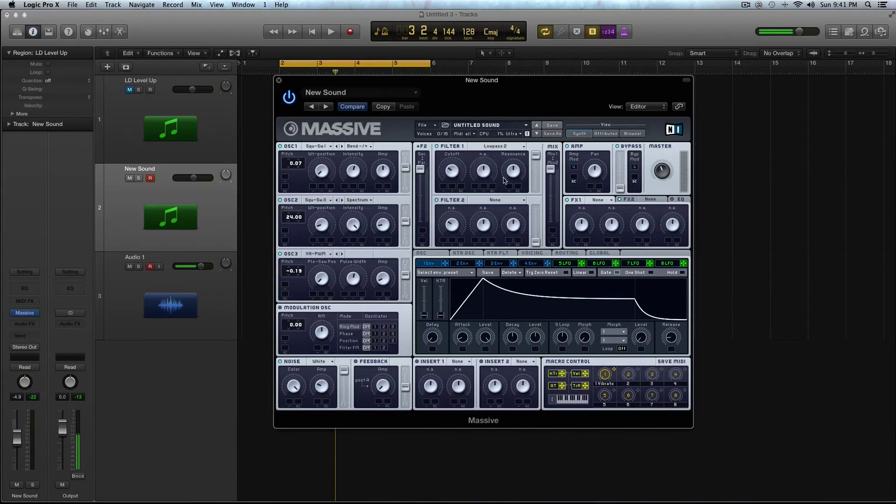
left_click(498, 200)
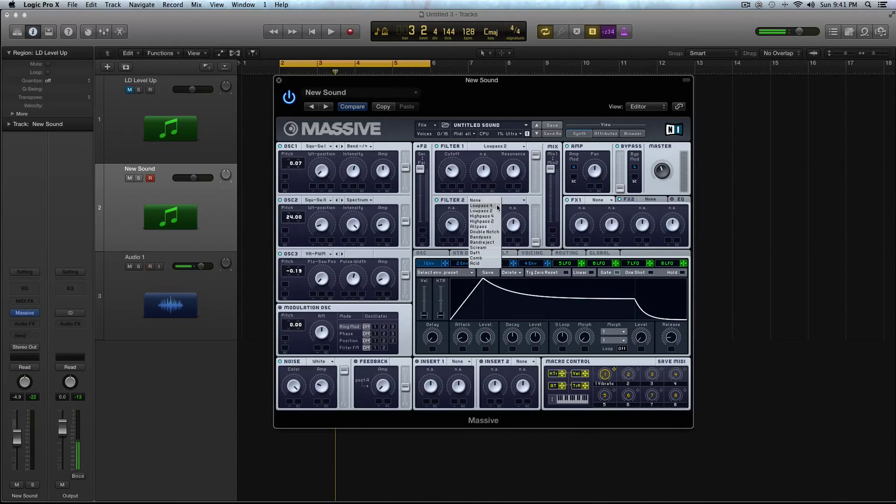
left_click(497, 206)
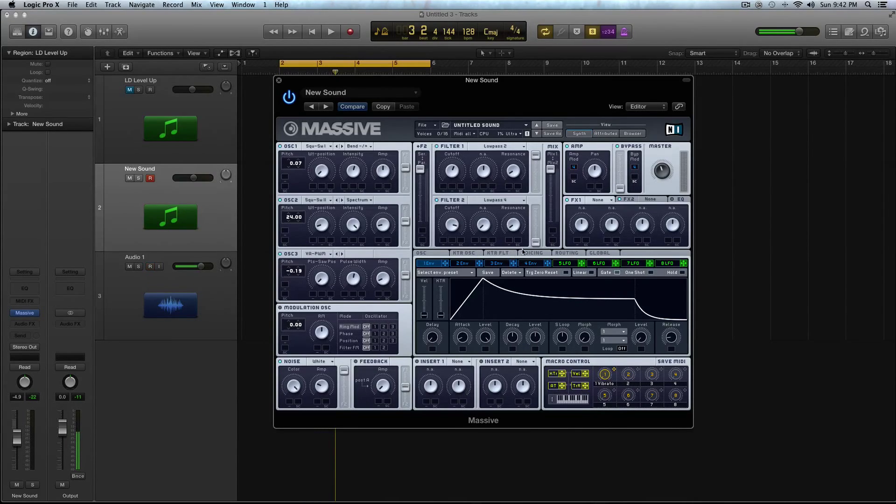
Raise Filter 2's output, adjust the filter mix, and audition the result
left_click_drag(535, 241, 536, 206)
left_click_drag(551, 169, 550, 223)
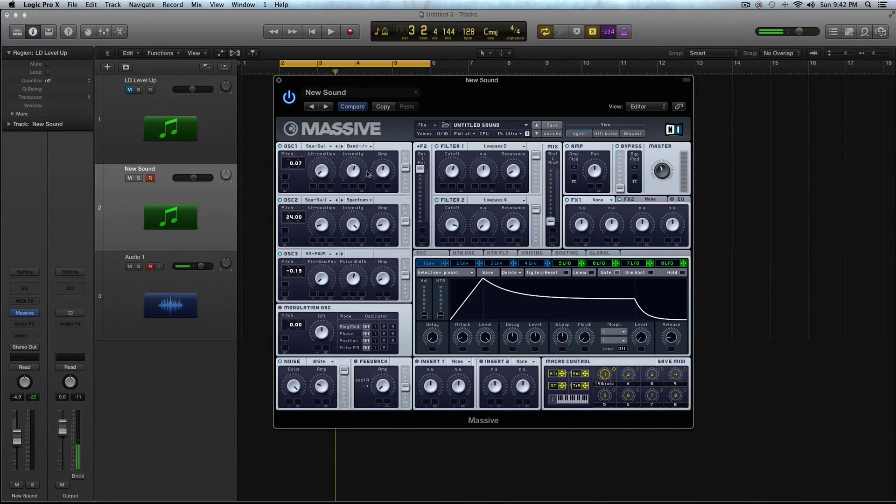
key("space")
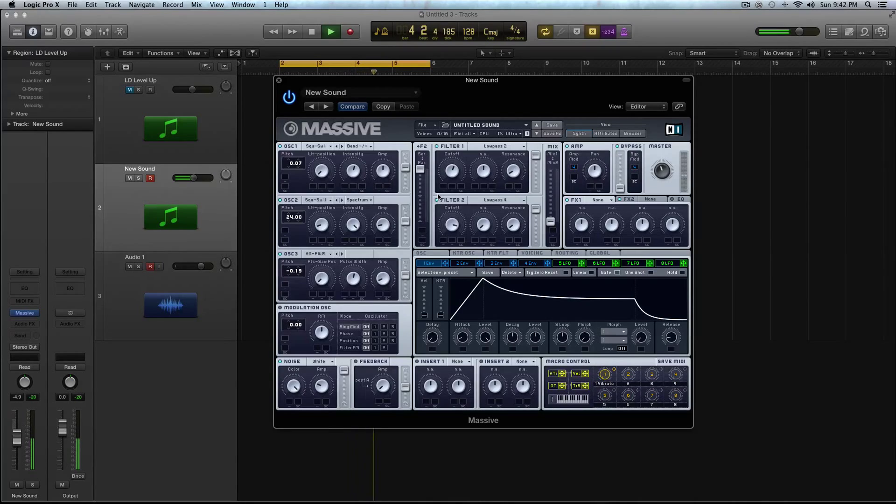
key("space")
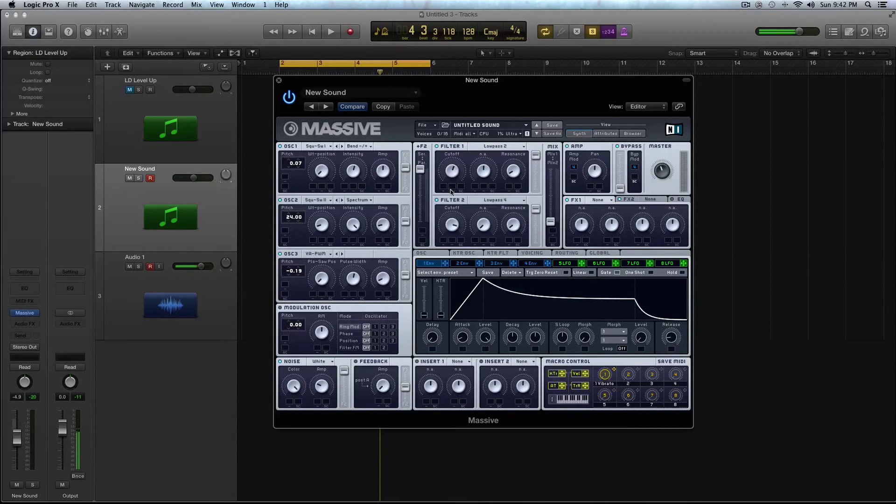
On the OSC page, clear Macro 1's Vibrato assignment and raise the Vibrato Depth
left_click(433, 255)
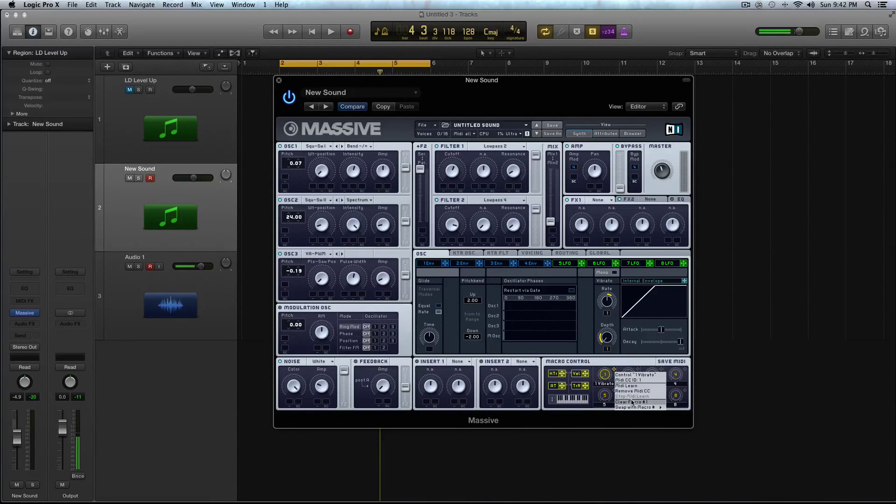
key("super+z")
left_click_drag(608, 342, 608, 336)
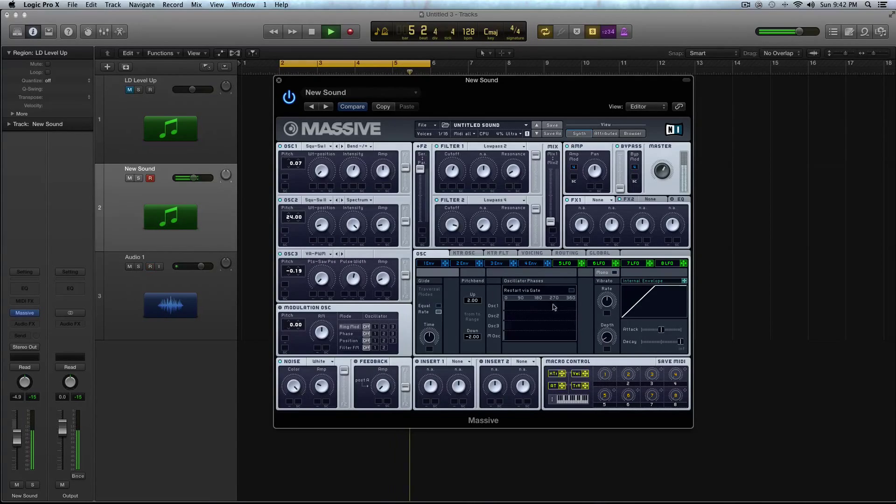
Set unison to 2 voices with pitch and pan spread on, narrow the pitch spread, and audition
key("space")
left_click(531, 254)
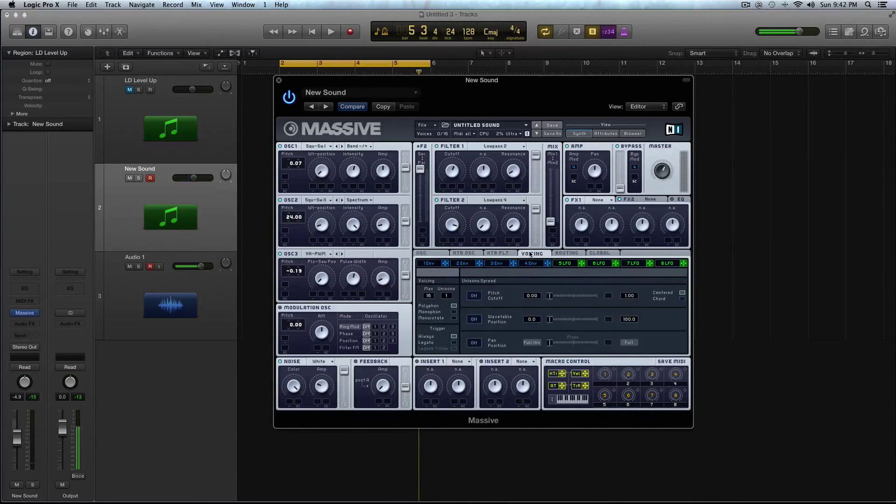
left_click_drag(448, 295, 448, 292)
left_click(479, 296)
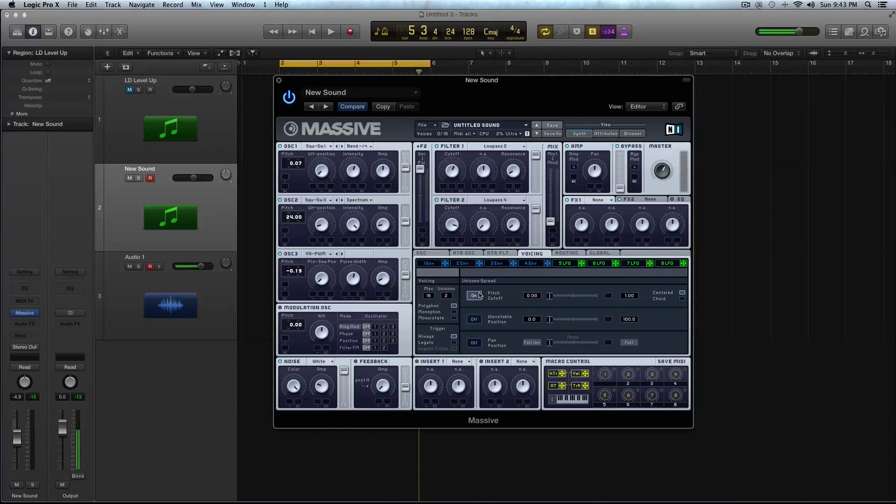
left_click(475, 343)
left_click_drag(631, 297, 631, 376)
key("space")
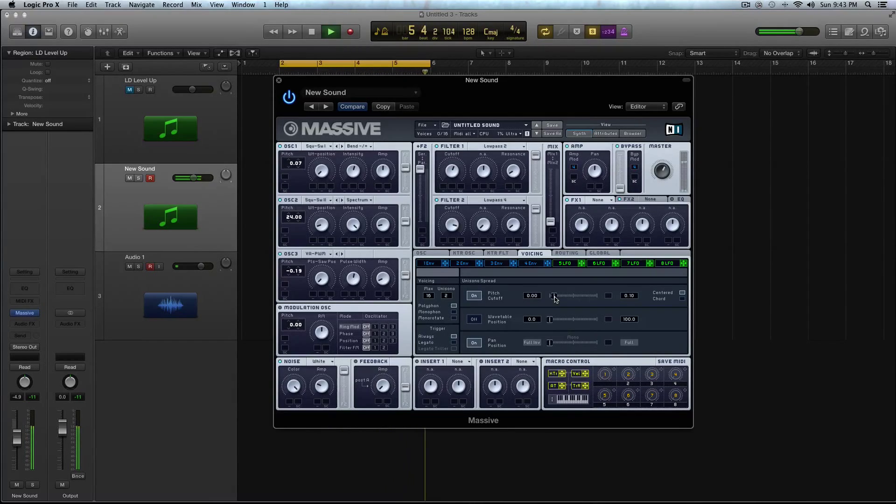
key("space")
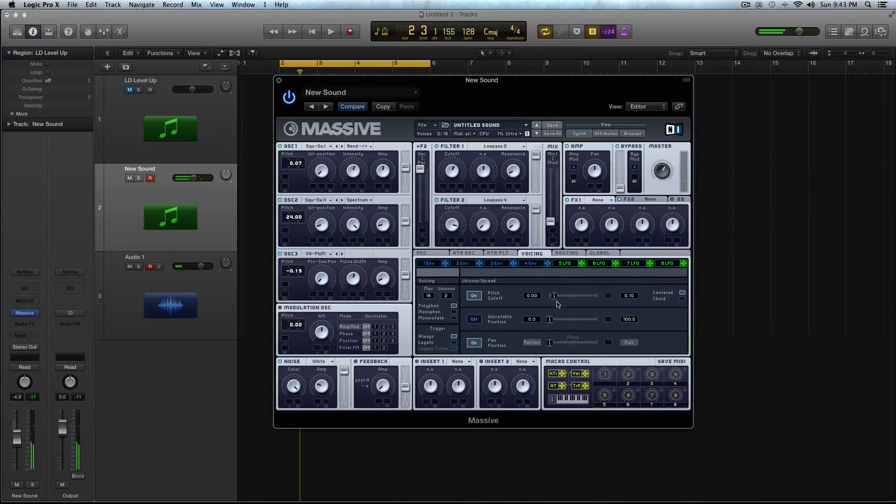
Widen the unison pan spread slightly and audition it, then look over the Routing and Global pages
left_click_drag(551, 344, 554, 344)
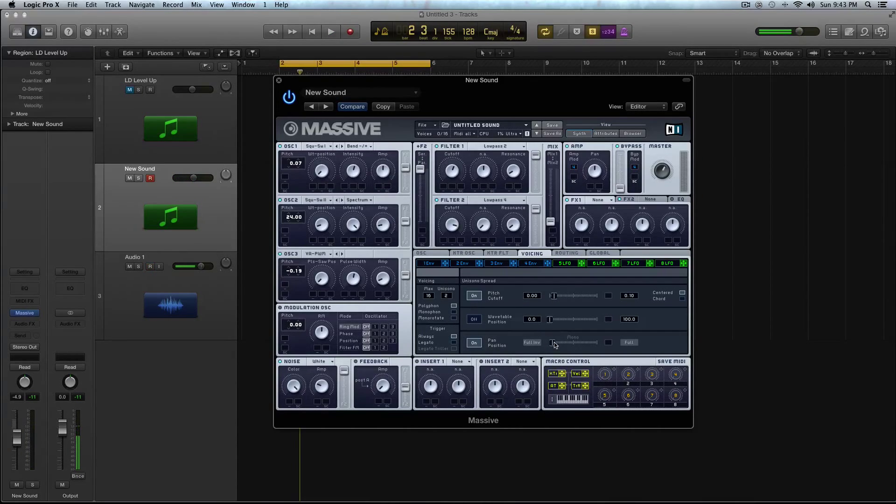
key("space")
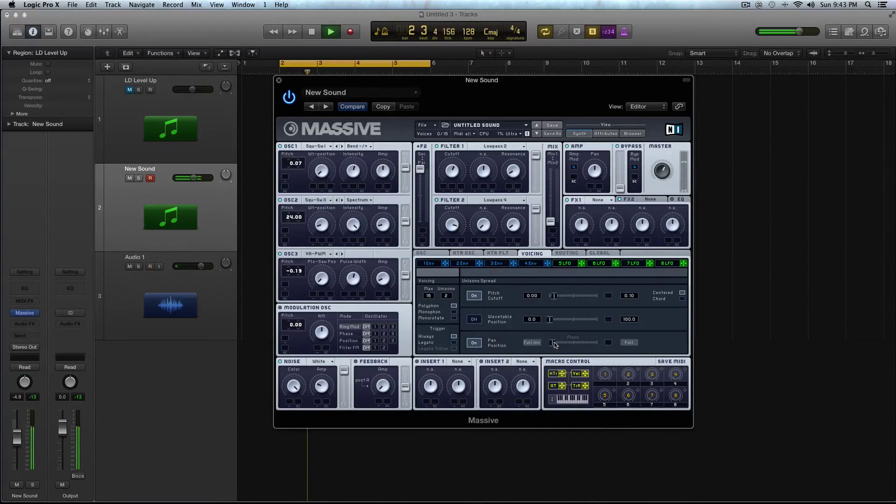
key("space")
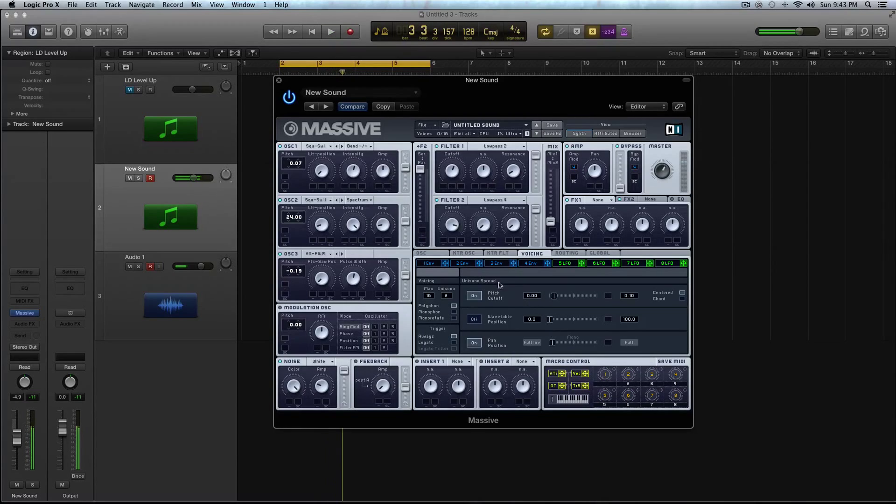
left_click(566, 255)
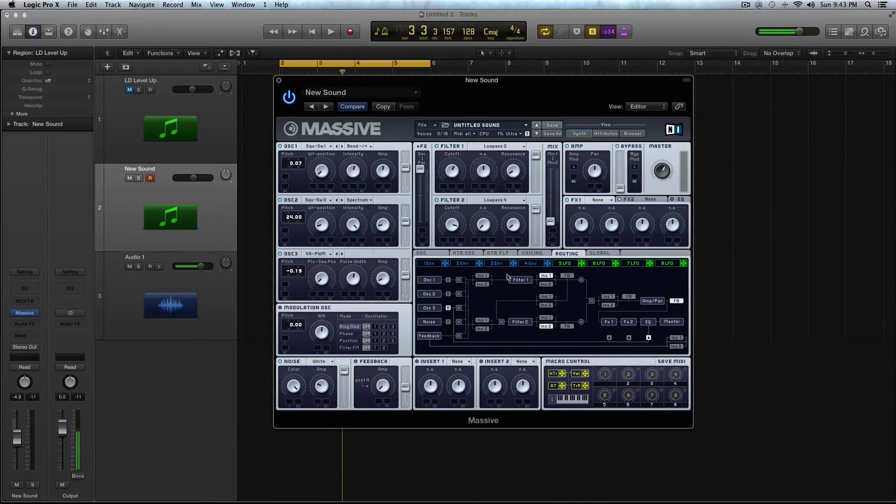
left_click(591, 253)
left_click(536, 256)
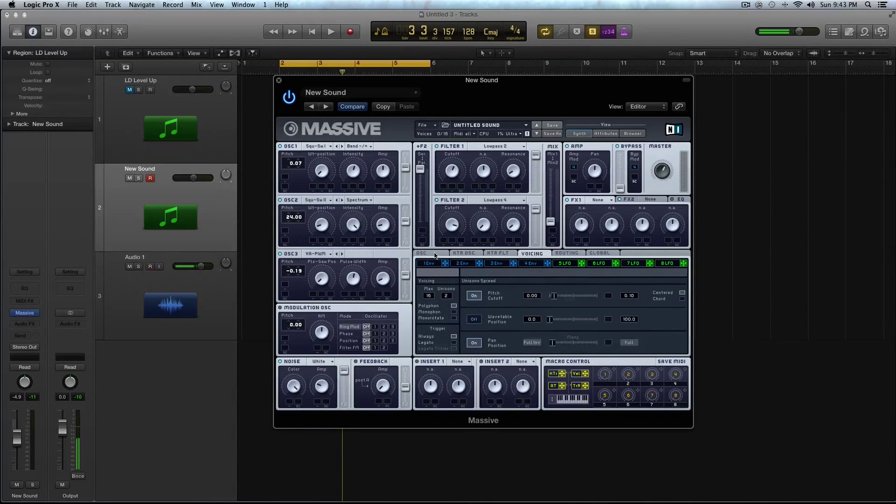
left_click(434, 256)
Open Envelope 1 and give it a faster attack with a shortened, fine-tuned decay
left_click(429, 263)
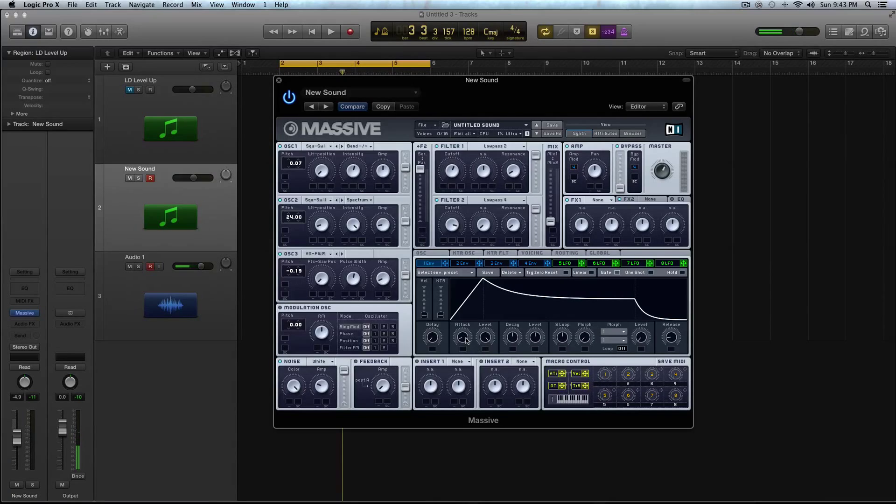
left_click_drag(465, 340, 471, 360)
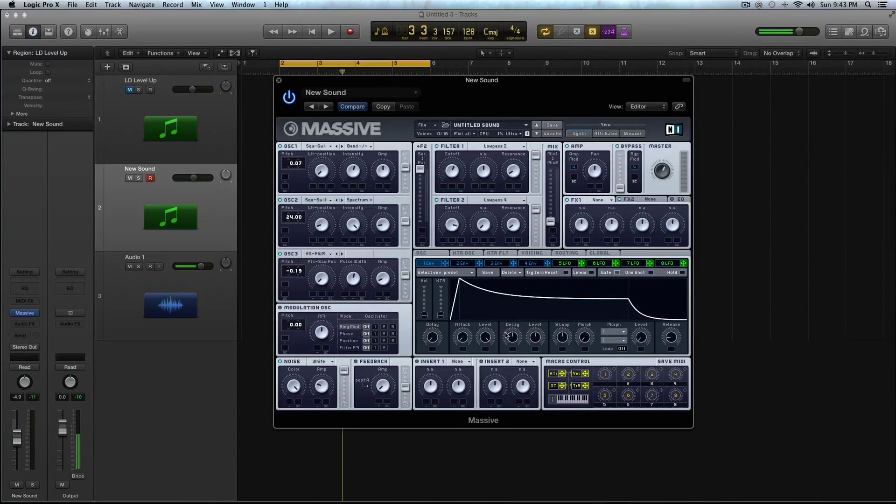
left_click_drag(506, 335, 533, 383)
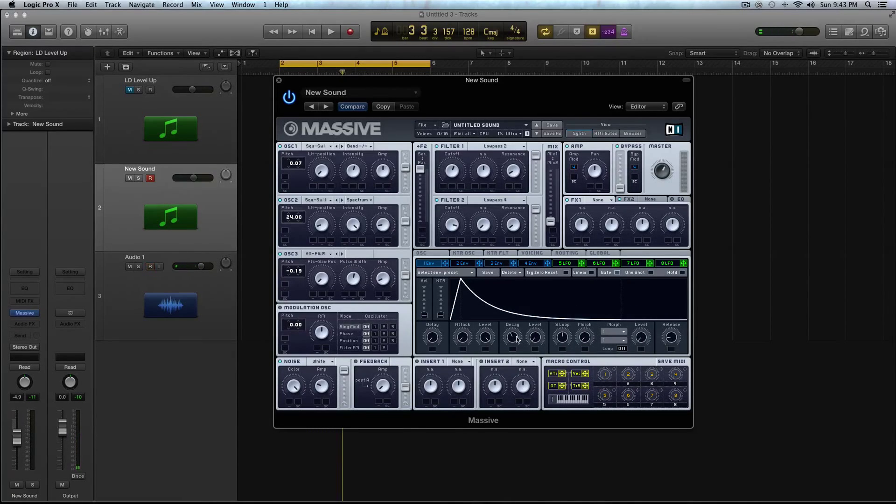
left_click_drag(513, 340, 513, 336)
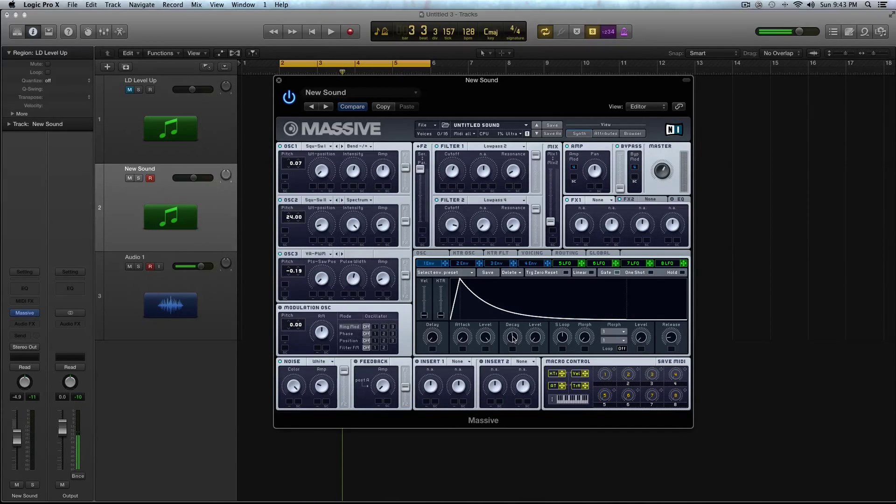
left_click_drag(512, 339, 512, 336)
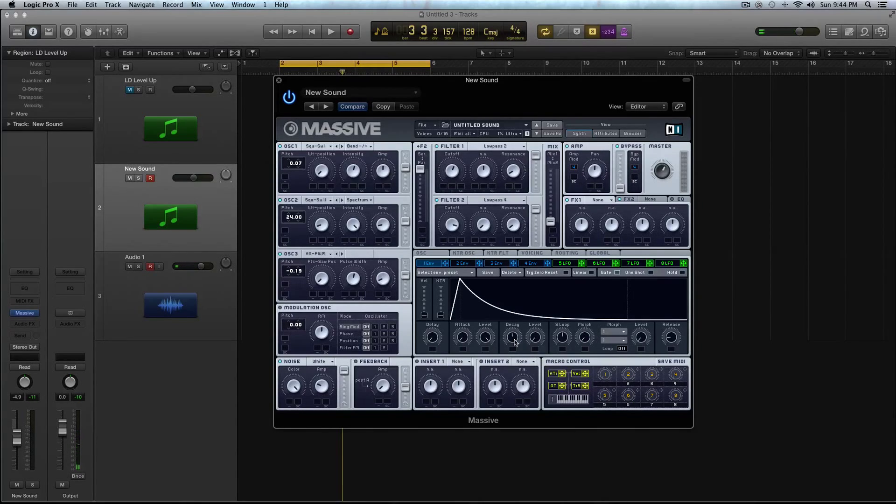
Route Envelope 1 to Filter 1's cutoff and play the loop to hear the sweep
key("space")
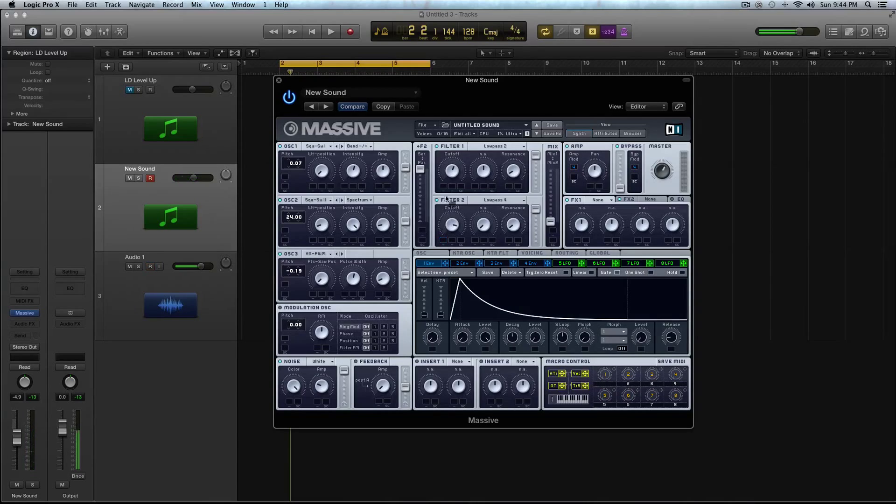
left_click_drag(444, 185, 445, 172)
key("space")
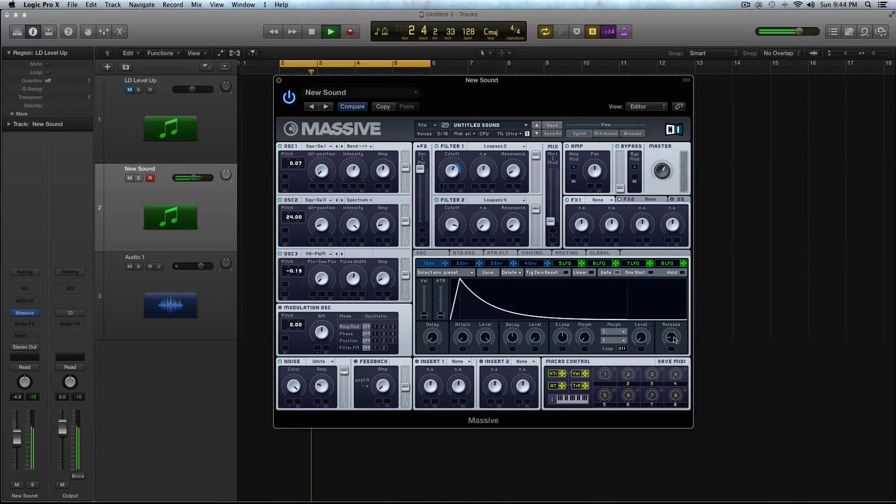
Give Envelope 4 a much faster attack, shorter decay, higher sustain level and longer release
key("space")
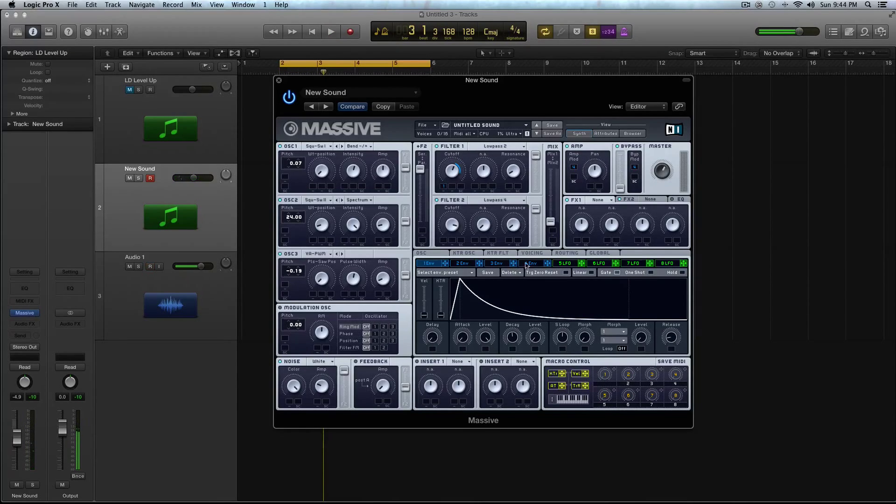
left_click(539, 264)
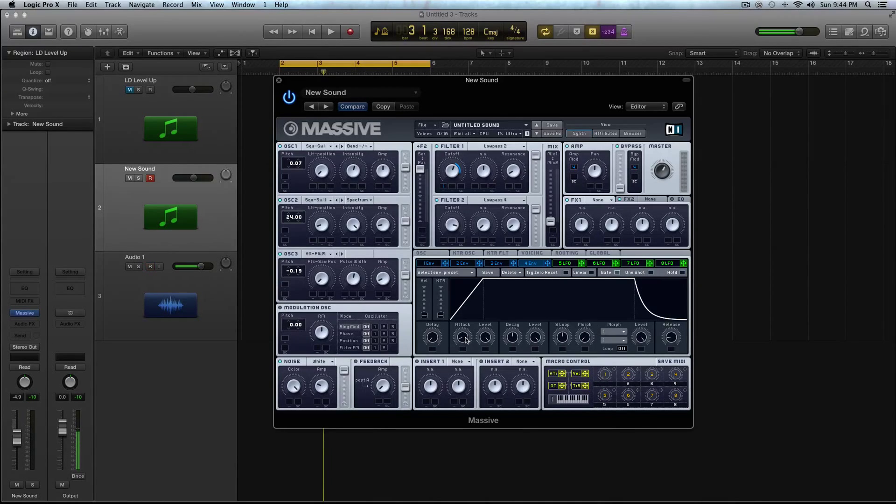
left_click_drag(465, 339, 474, 368)
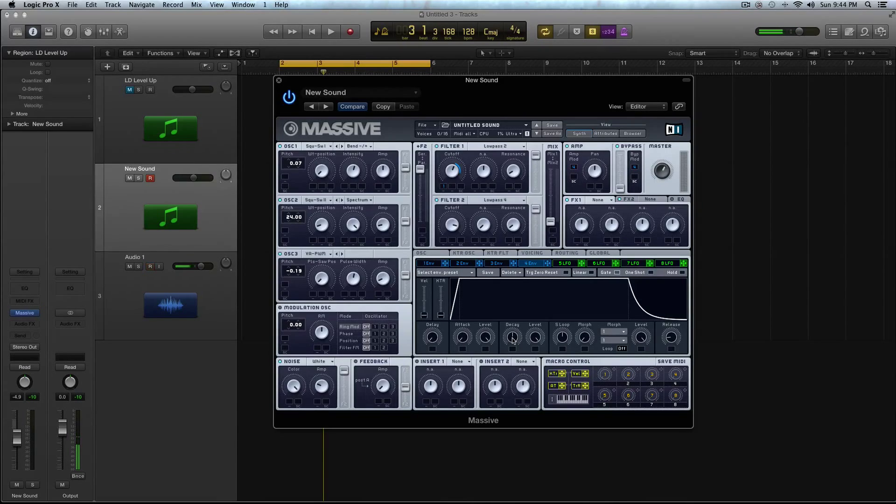
left_click_drag(513, 339, 513, 353)
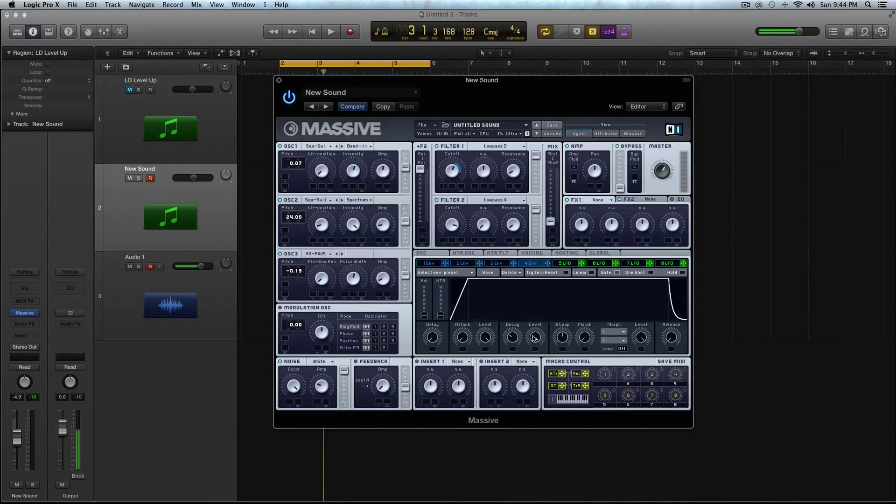
left_click_drag(535, 338, 533, 355)
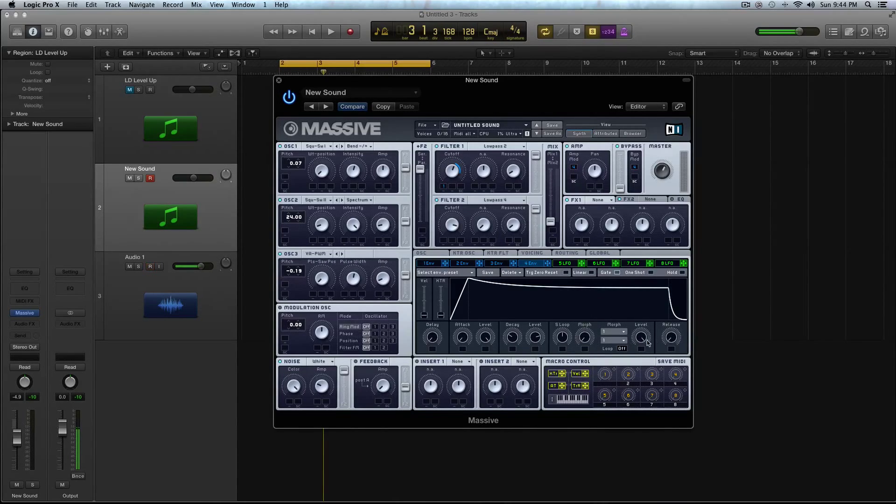
left_click_drag(674, 339, 672, 321)
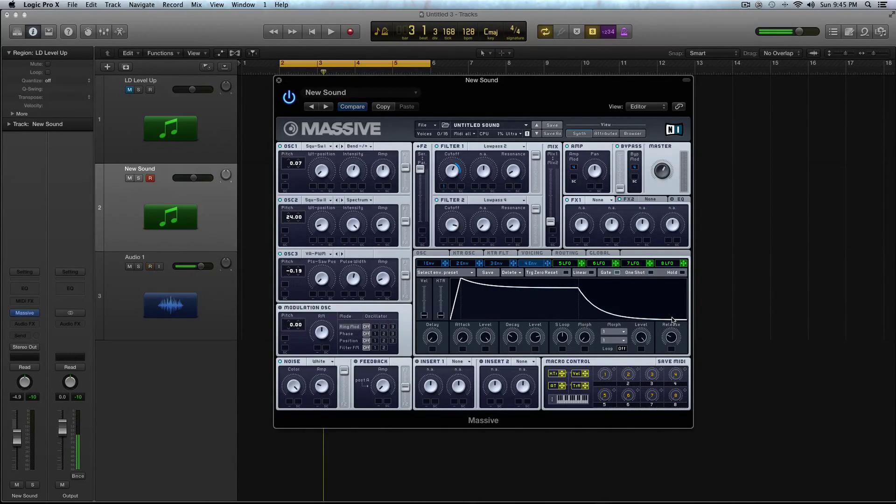
Audition Envelope 4, lowering its sustain level slightly and its attack peak level
key("space")
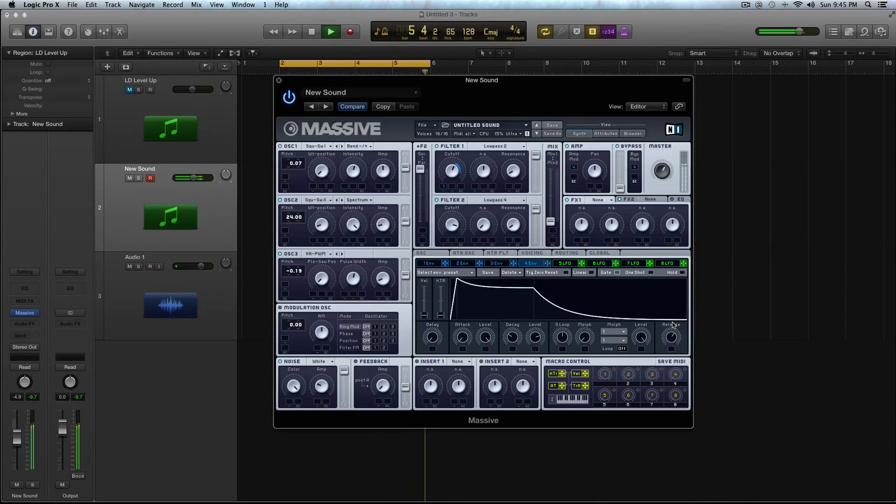
key("space")
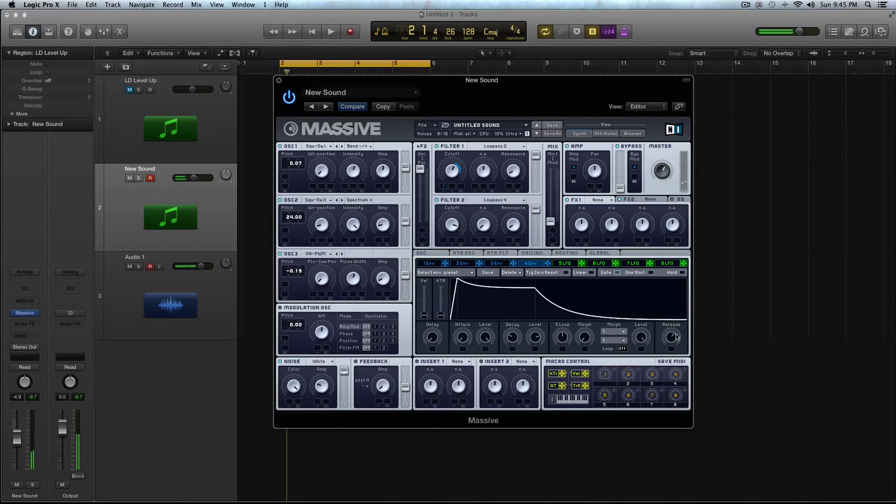
left_click_drag(531, 340, 535, 344)
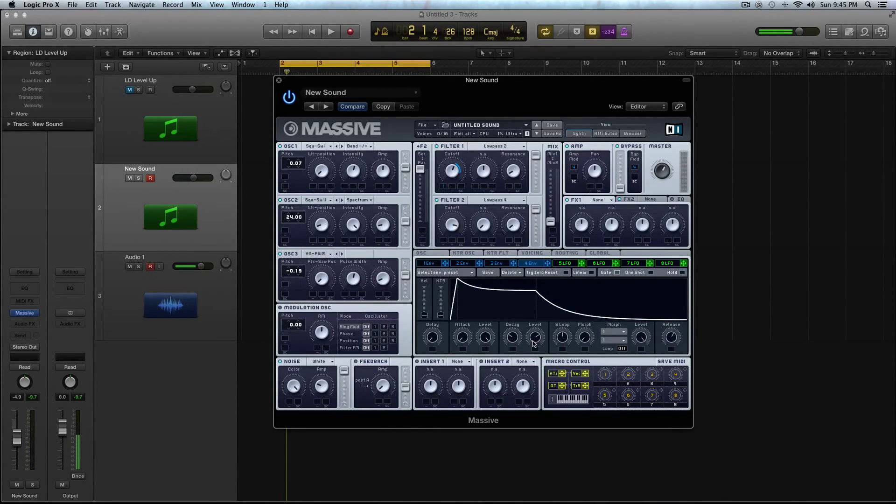
key("space")
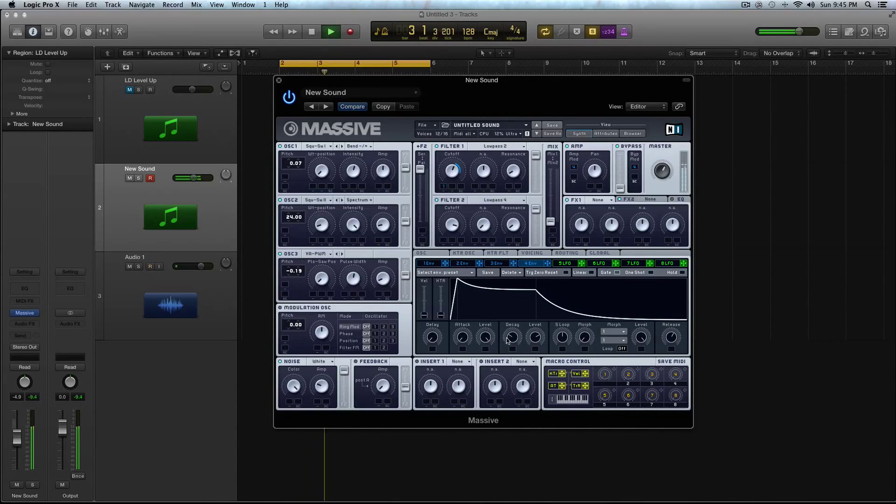
mouse_move(493, 338)
left_mouse_down()
mouse_move(490, 346)
mouse_move(490, 339)
left_mouse_up()
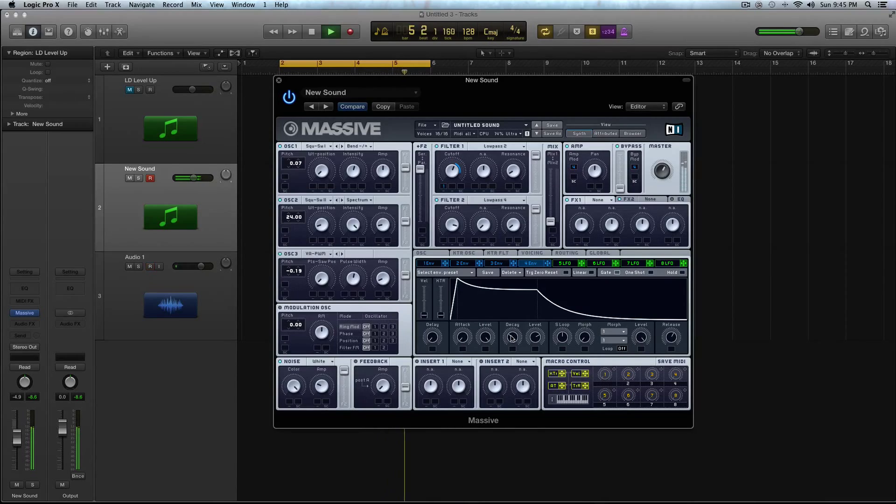
key("space")
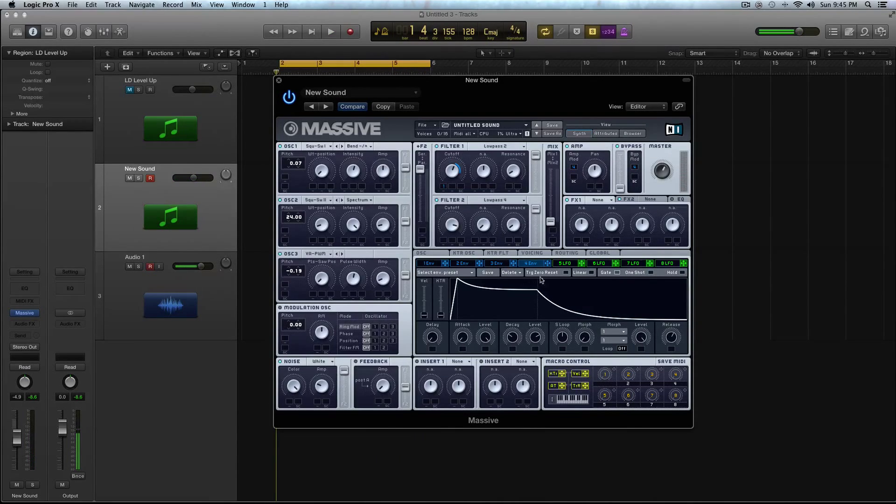
left_click(428, 264)
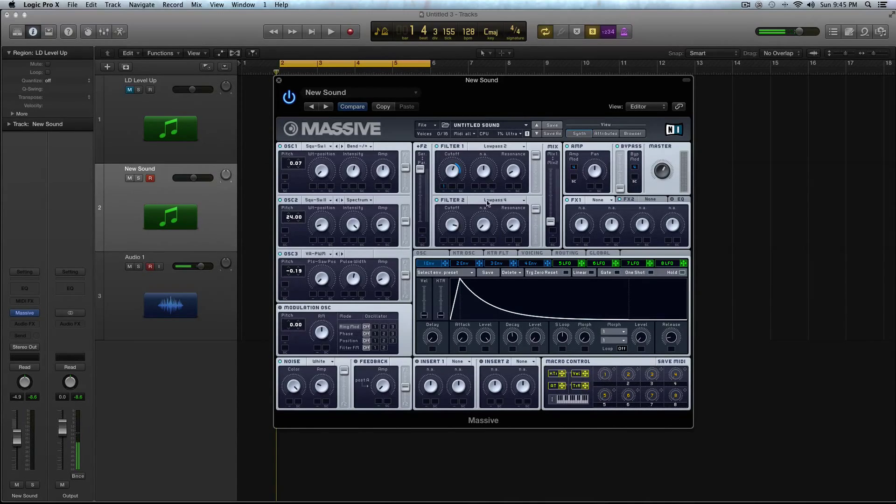
key("space")
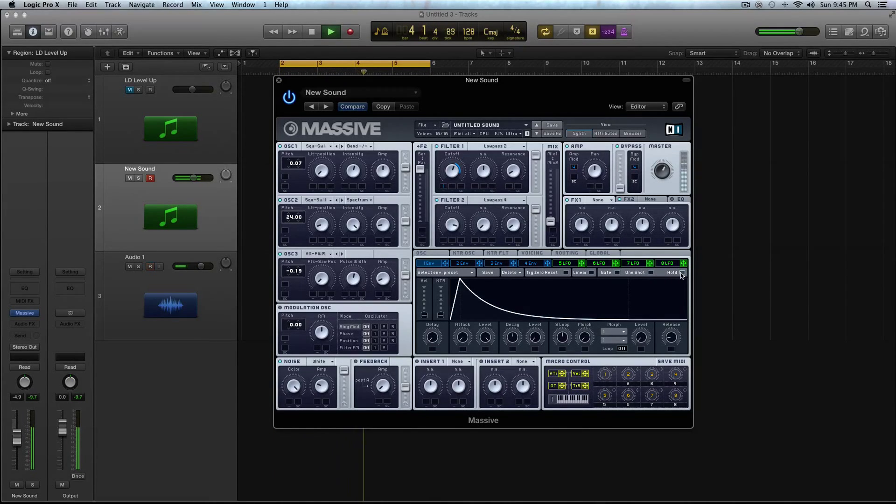
key("space")
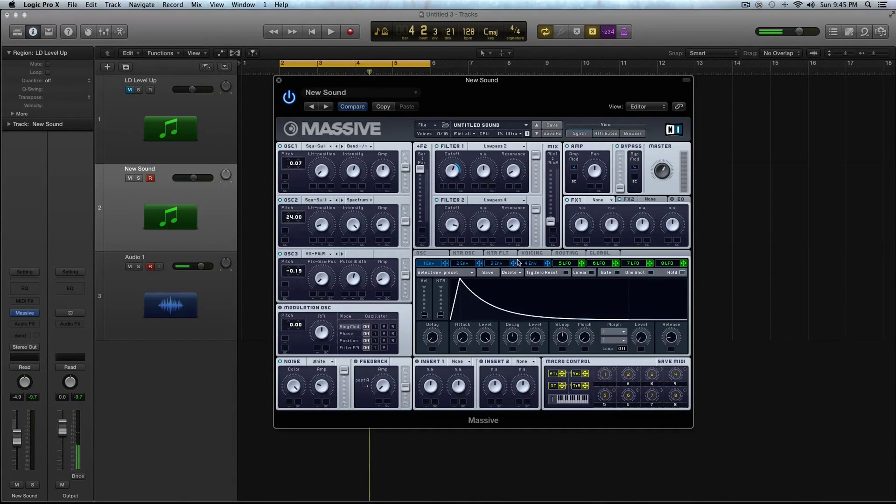
Load Bitcrusher into Insert 1, turn down its dry/wet mix, and audition it
left_click(530, 264)
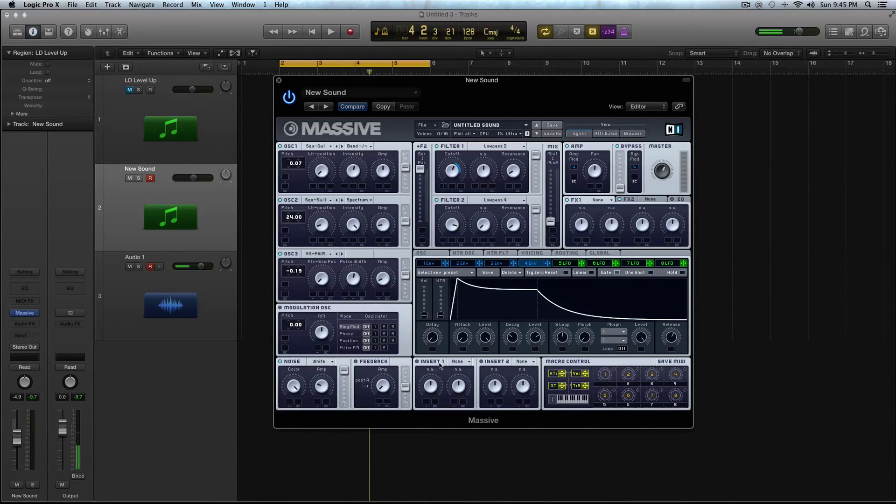
left_click(459, 362)
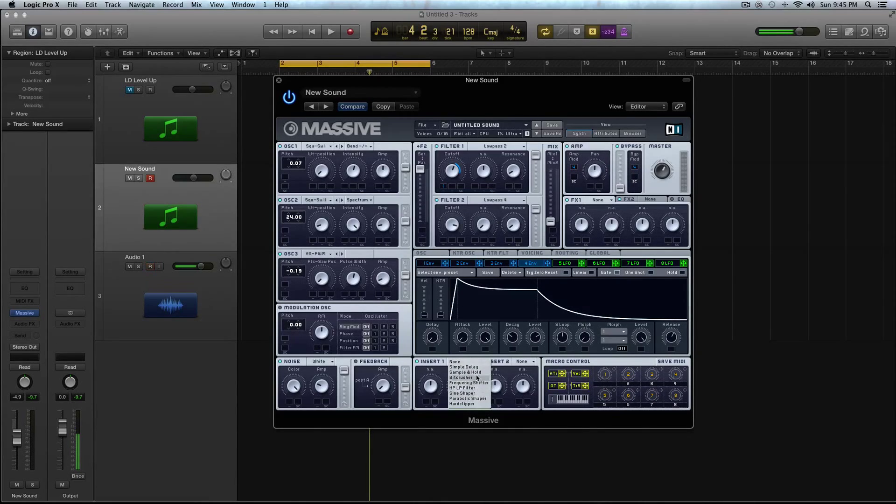
left_click(477, 377)
left_click_drag(432, 384, 433, 396)
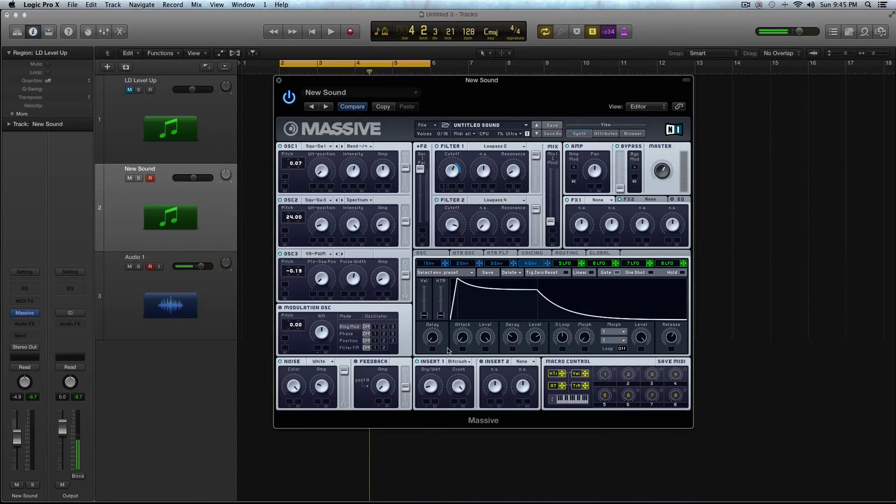
key("space")
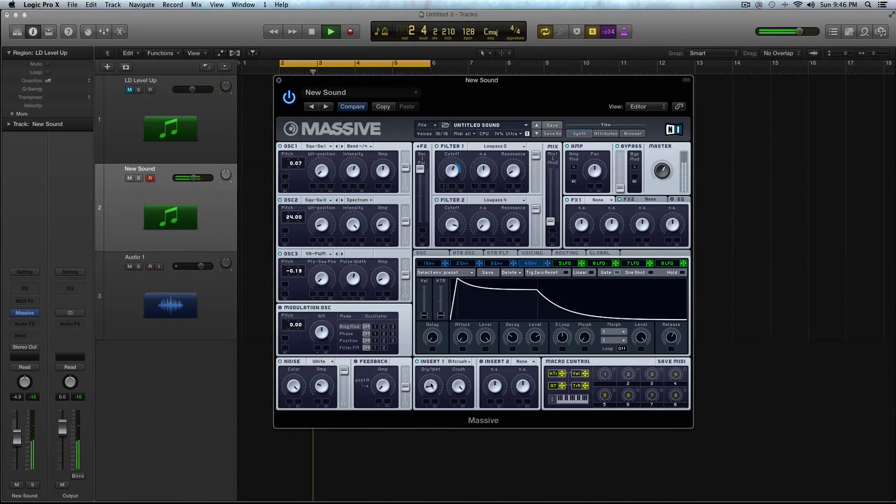
key("space")
Load Classic Tube into FX1 and audition the tube drive
left_click(601, 200)
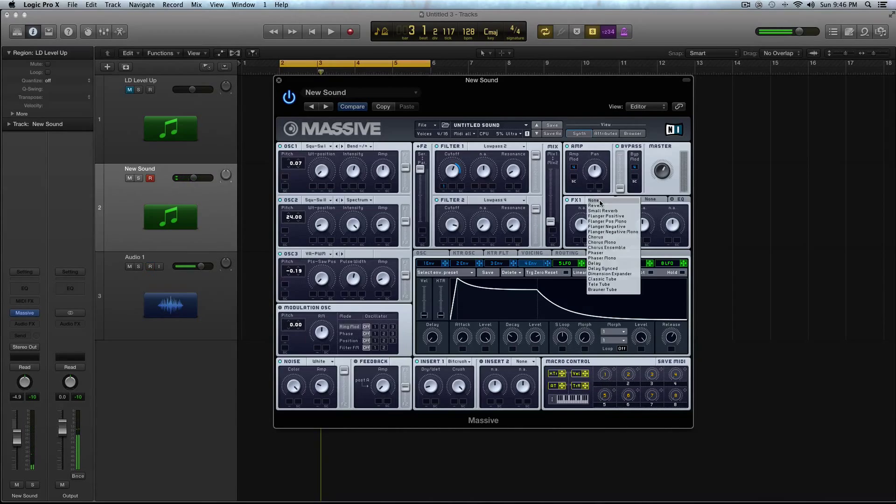
left_click(621, 279)
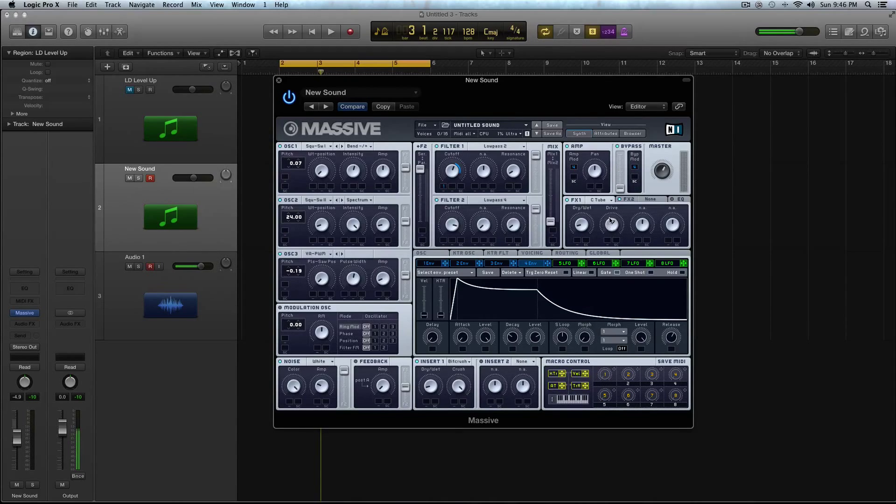
key("space")
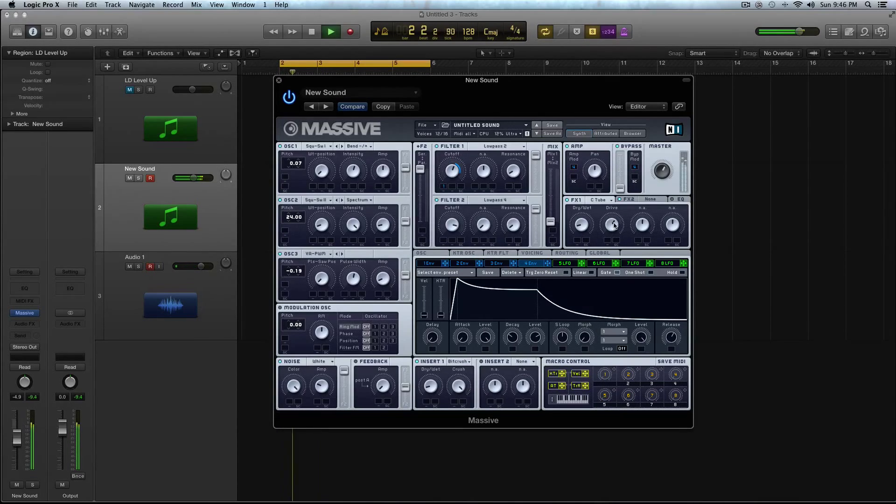
key("space")
Load Reverb into FX2, play the lead, then show the Classic Tube settings
left_click(628, 200)
left_click(653, 200)
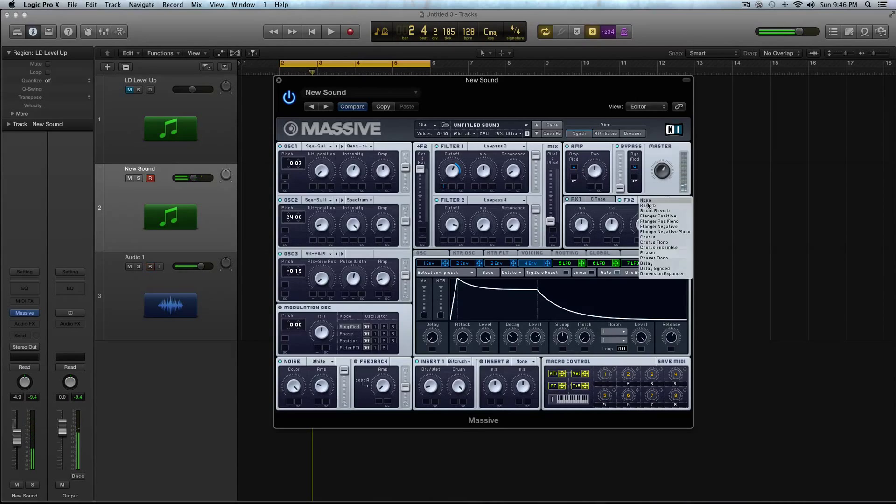
left_click(653, 231)
key("space")
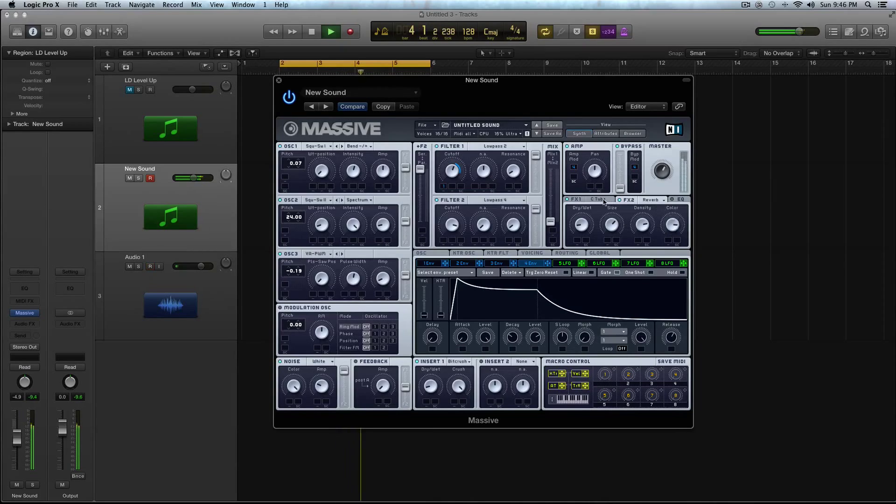
left_click(579, 200)
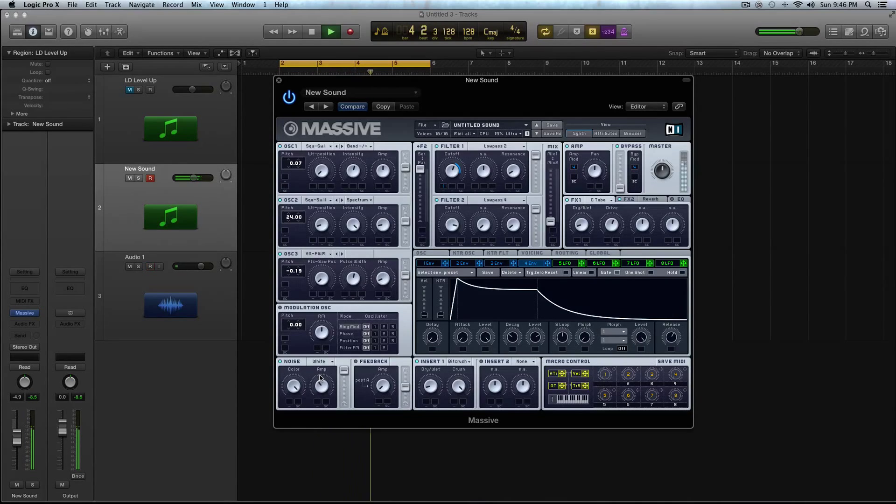
Switch Massive's FX section from Reverb to the EQ page and audition the lead twice
key("space")
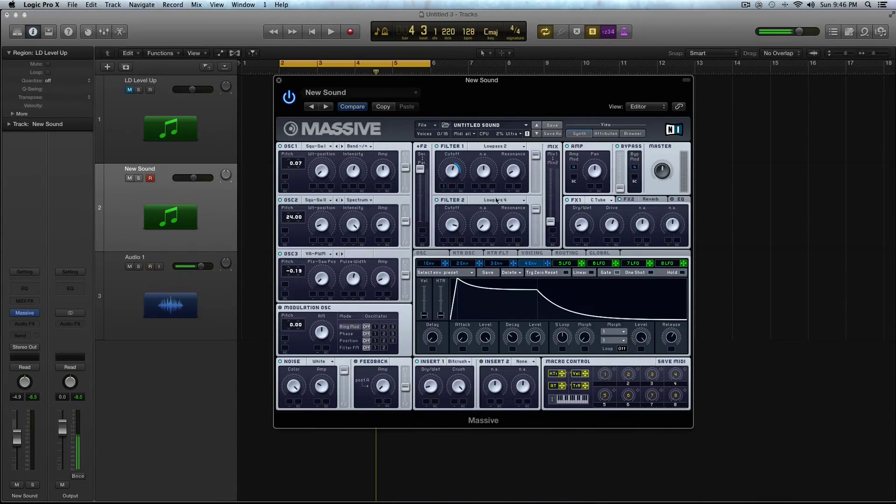
left_click(641, 200)
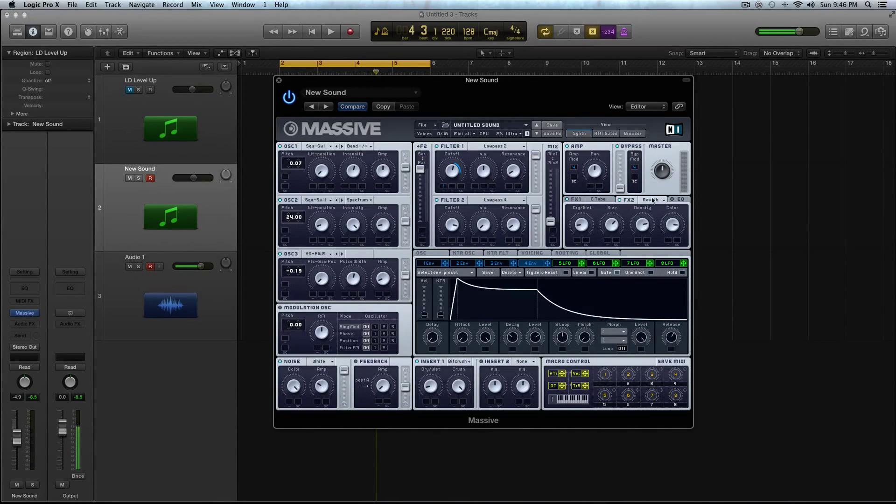
left_click(680, 198)
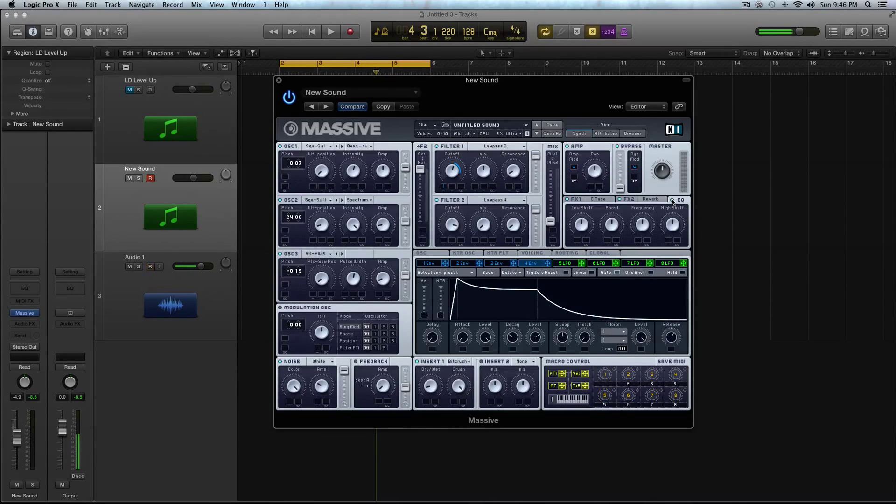
key("space")
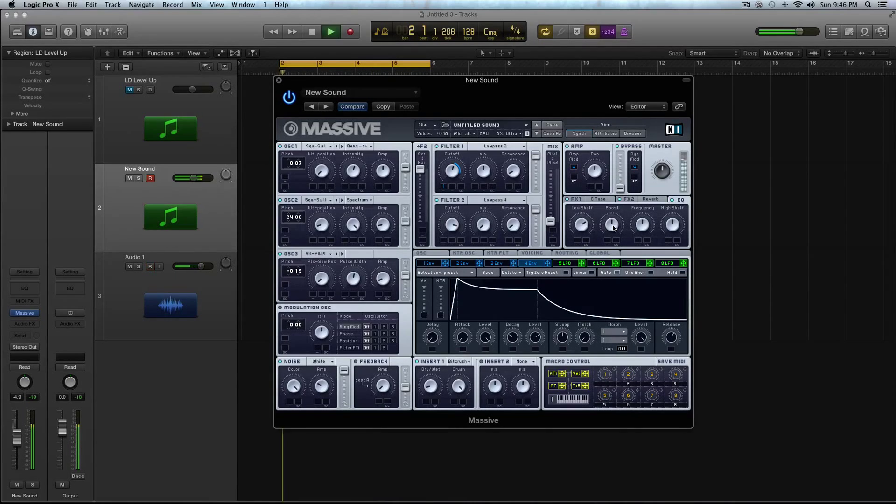
key("space")
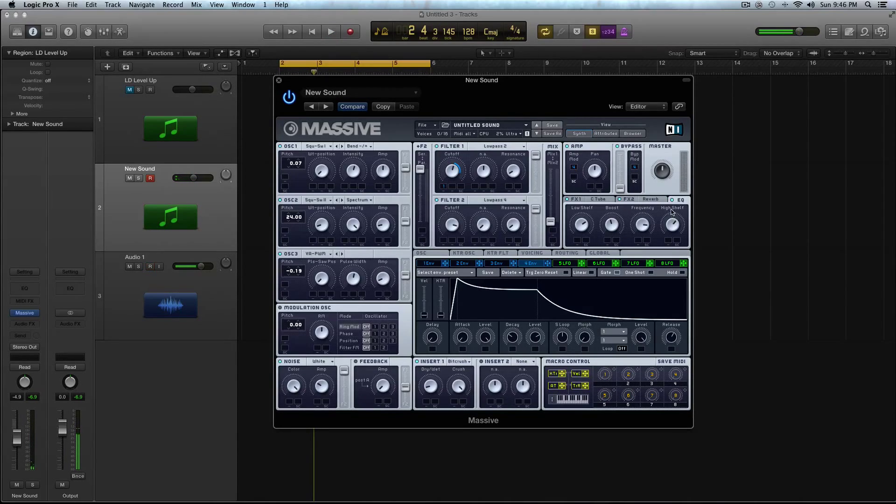
key("space")
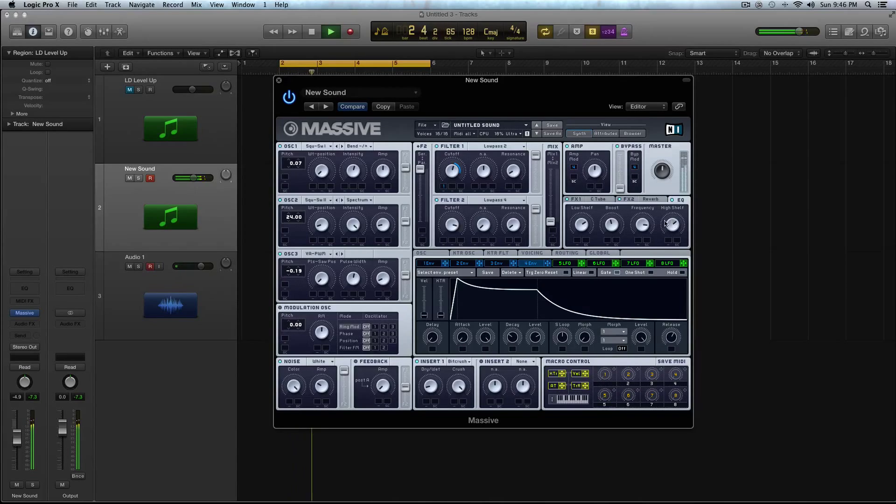
key("space")
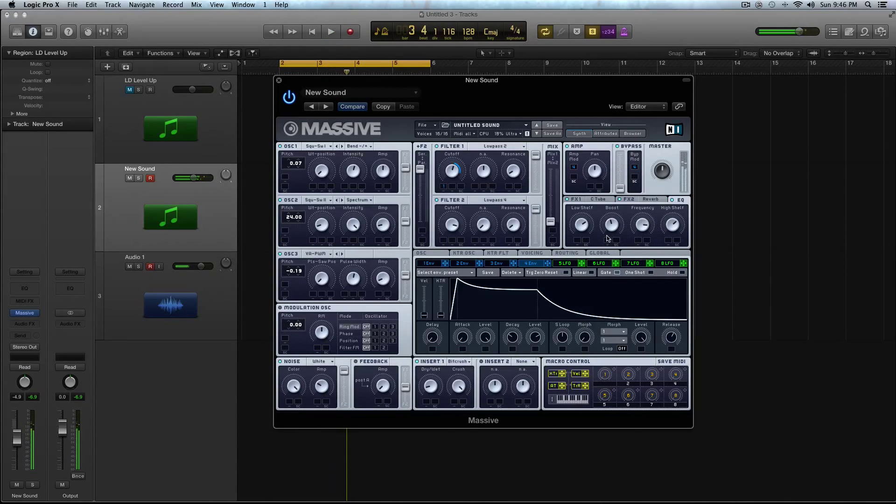
Give LFO 5 a triangle first curve and the Bending 8 preset for its second curve
left_click(573, 264)
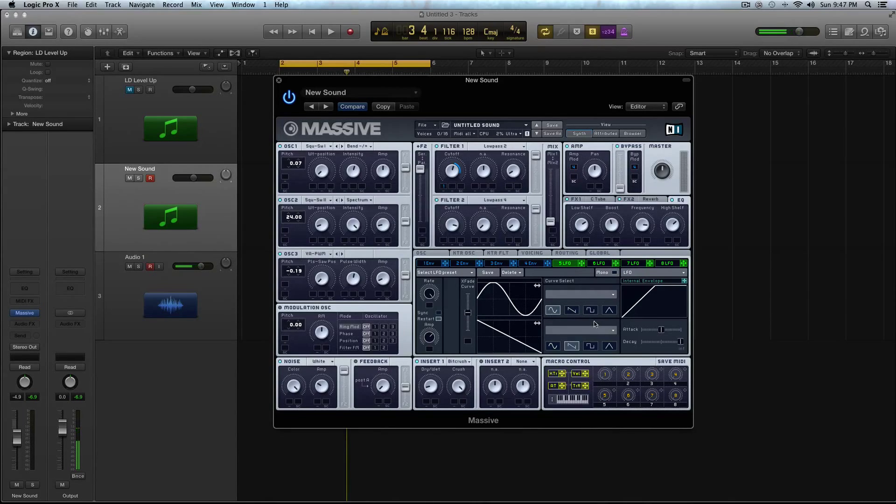
left_click(609, 312)
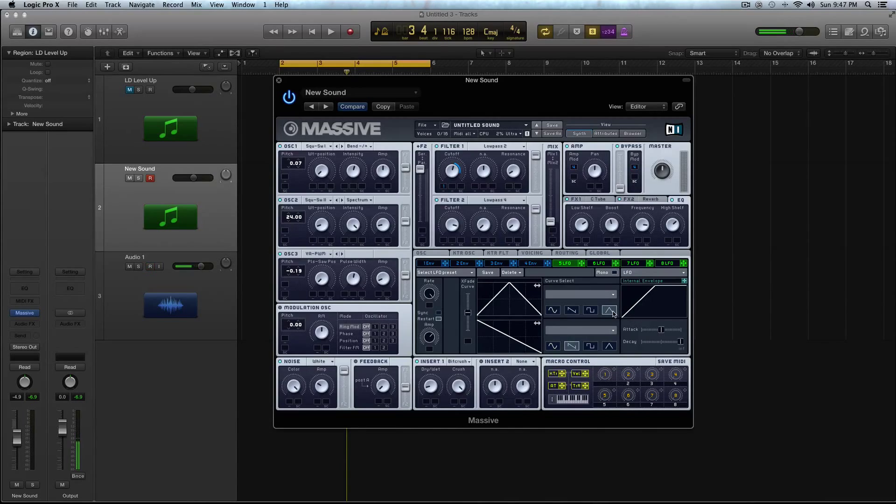
left_click(579, 330)
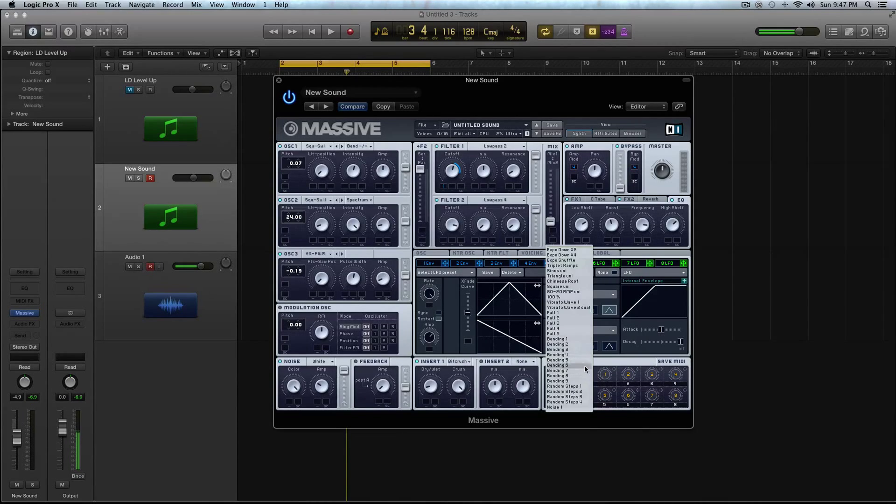
left_click(585, 375)
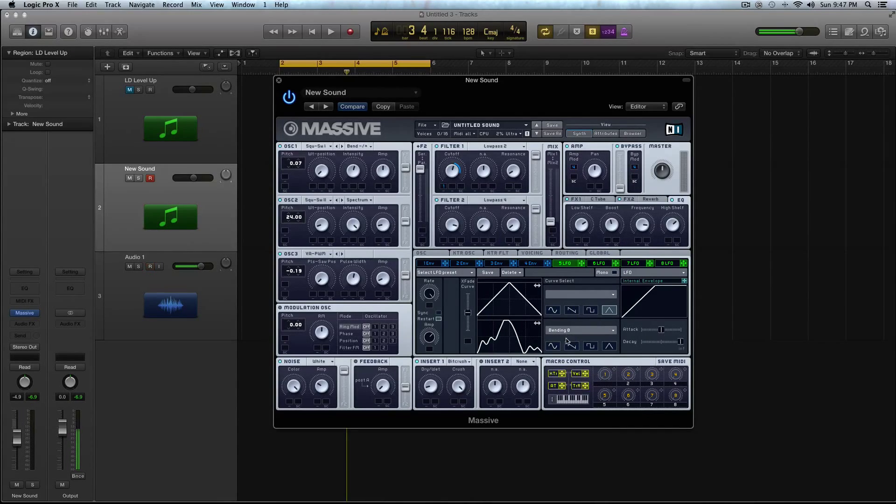
Route LFO 5 to OSC1 Pitch, raise the modulation amount, and play the lead back
left_click_drag(581, 264, 286, 178)
left_click_drag(300, 180, 302, 167)
key("space")
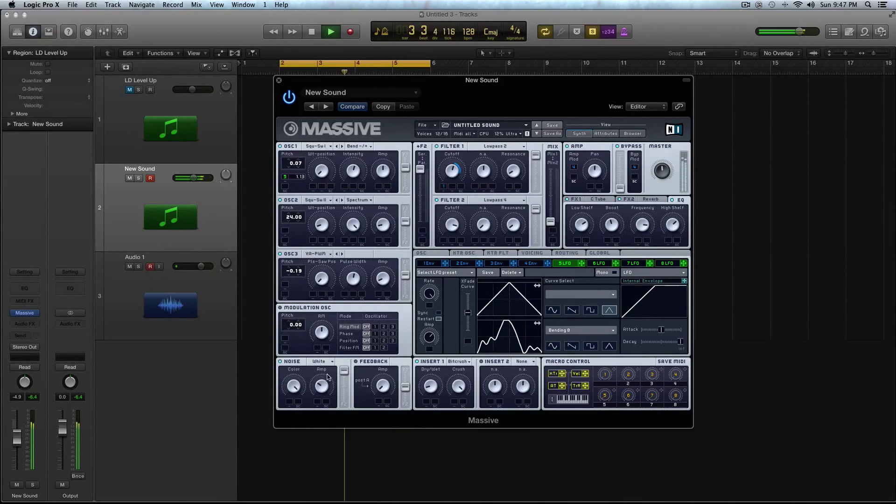
Stop playback and shift the Massive window right to reveal the LD Level Up regions
key("space")
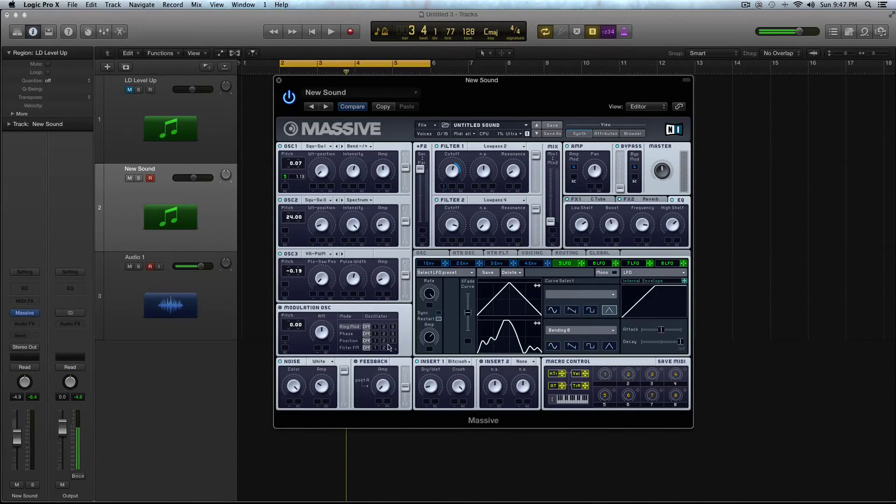
left_click_drag(296, 82, 373, 81)
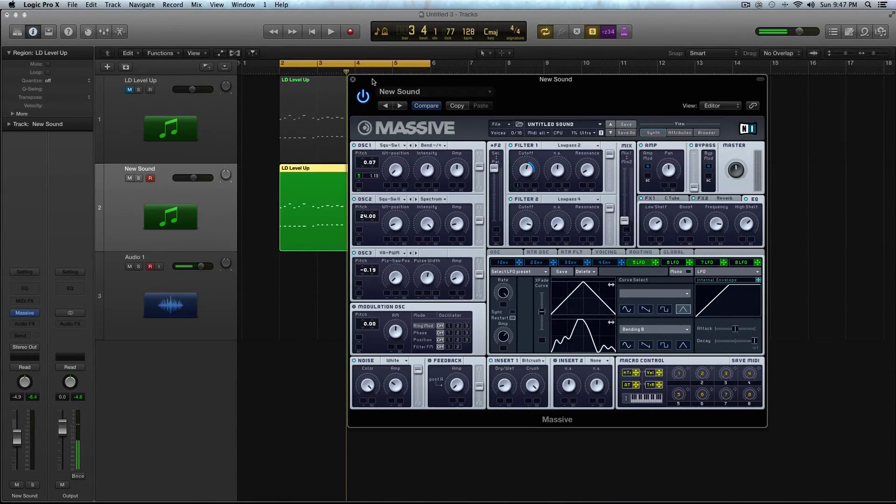